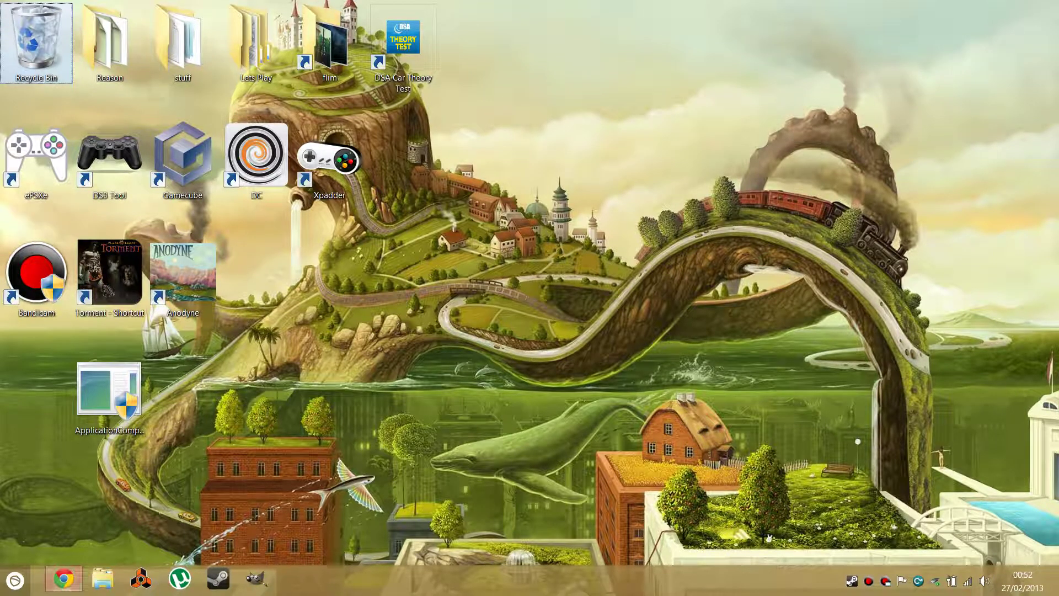
View the Infinity Engine Wikipedia article with its list of games using the engine, and minimize the browser window.
mouse_move(64, 578)
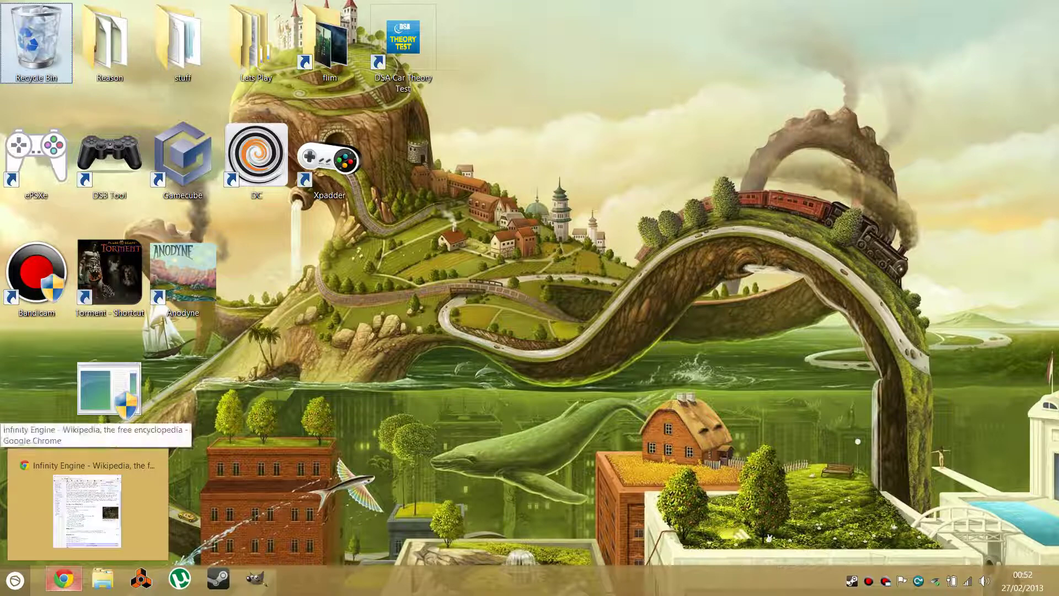
left_click(87, 505)
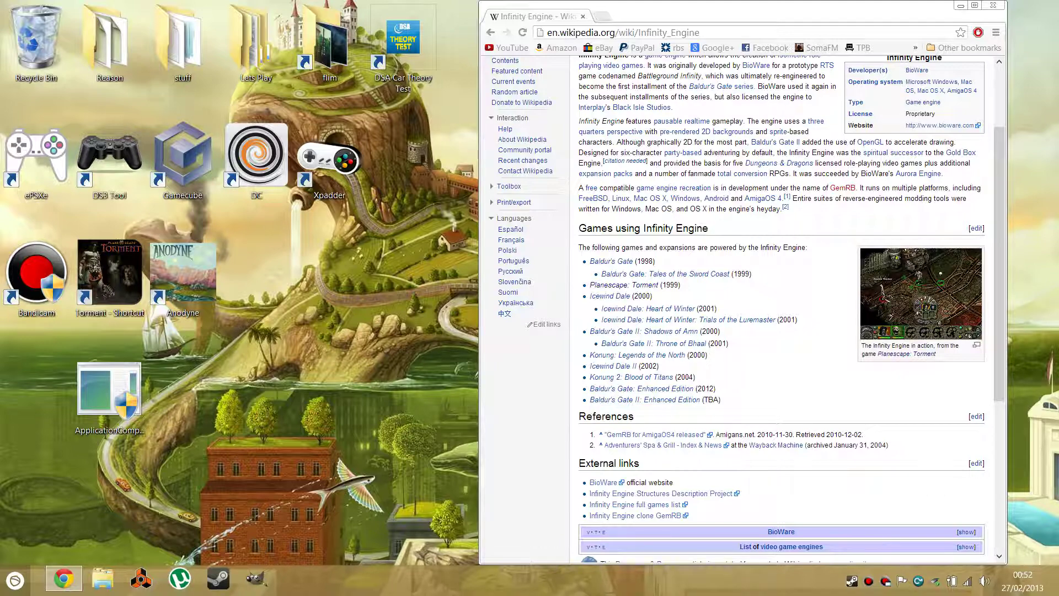
scroll(781, 309, "up", 2)
left_click(961, 5)
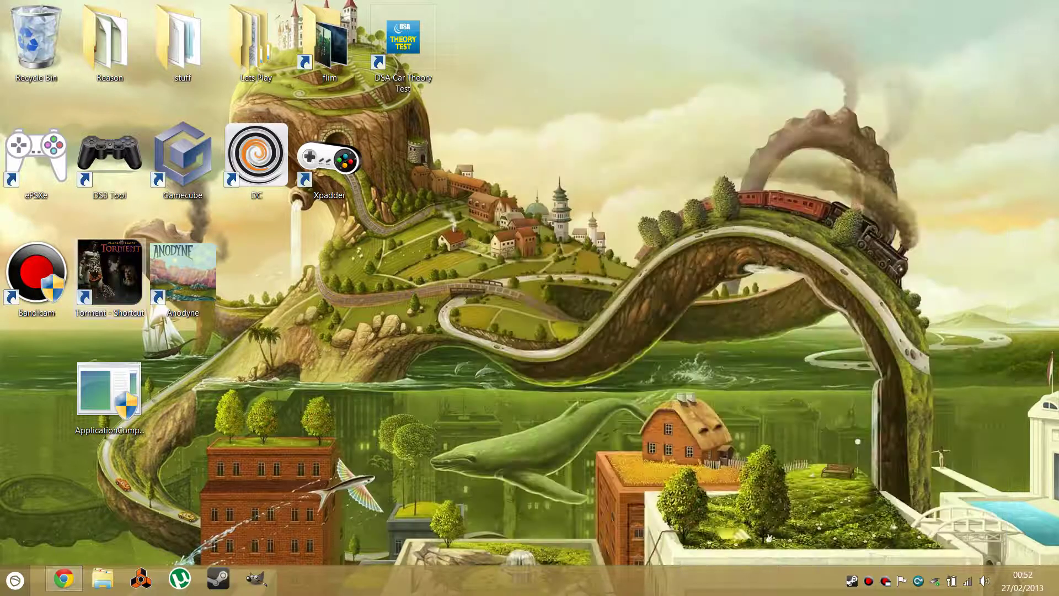
Launch Planescape: Torment from the desktop and resume life from the "galleria" saved game.
double_click(110, 273)
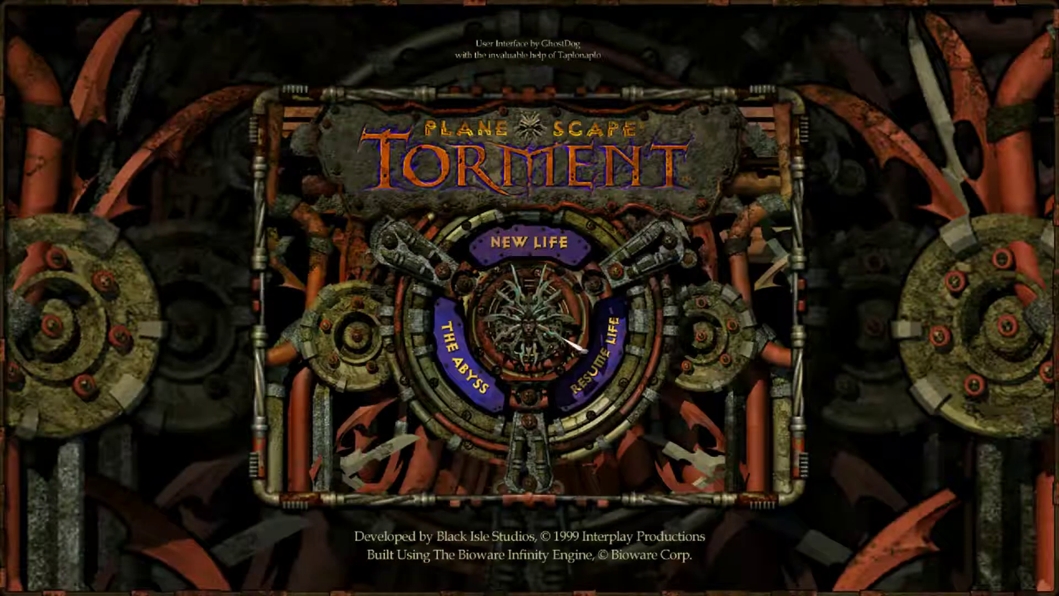
left_click(600, 356)
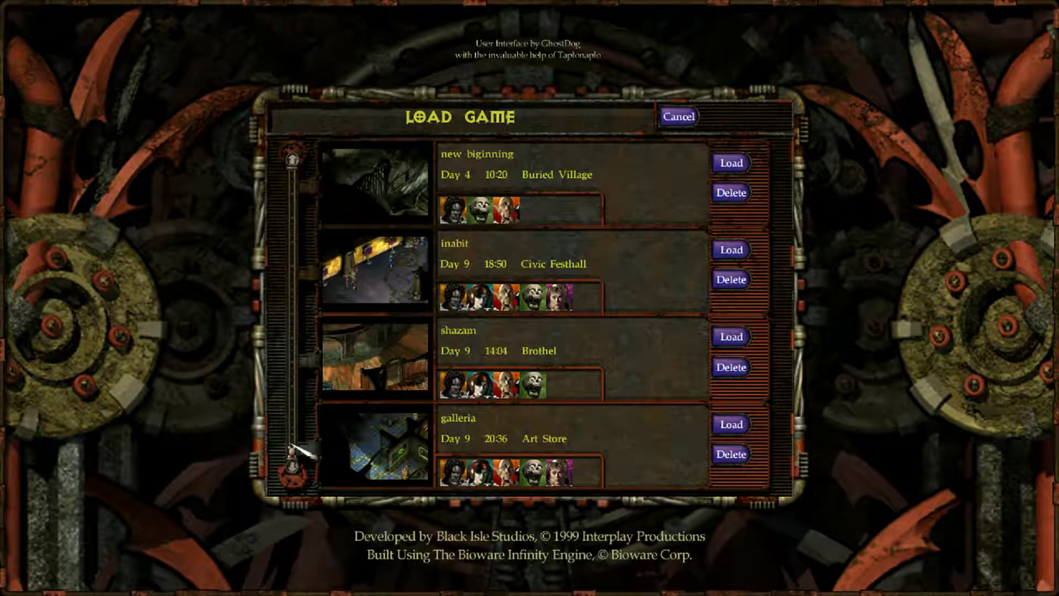
left_click(290, 442)
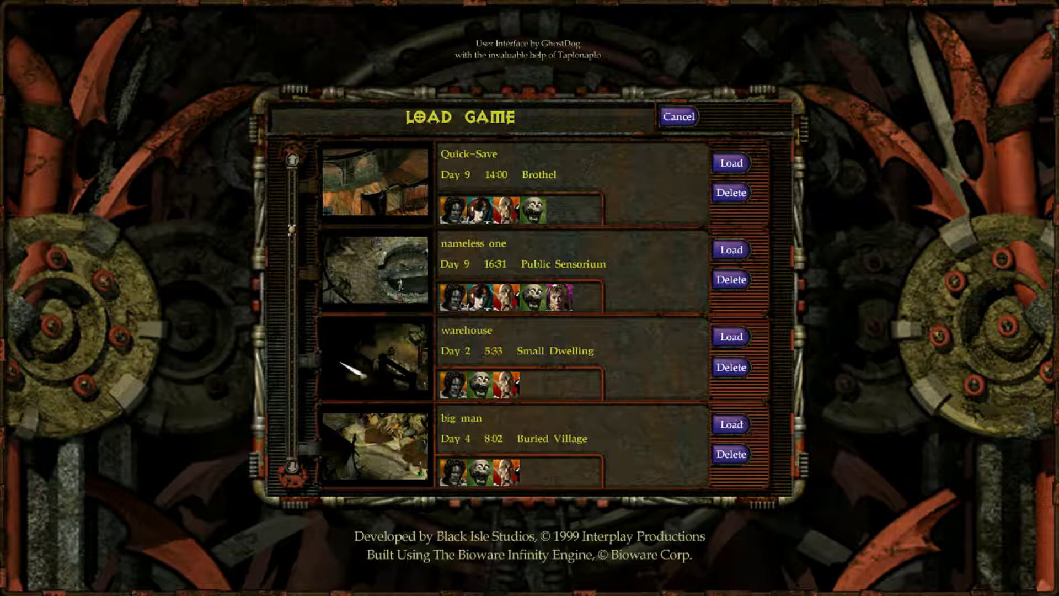
left_click(292, 464)
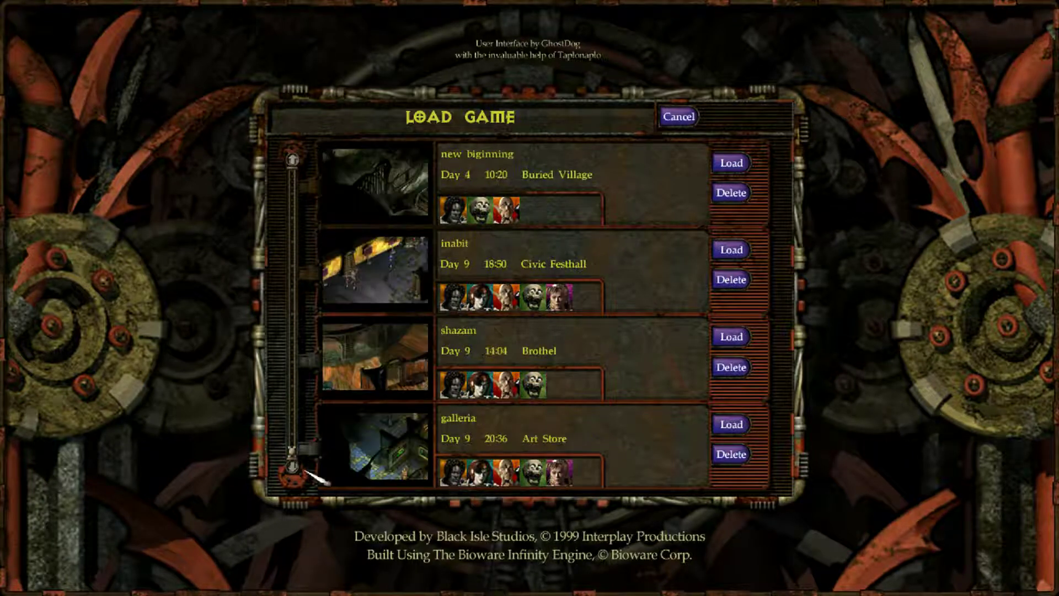
left_click(733, 427)
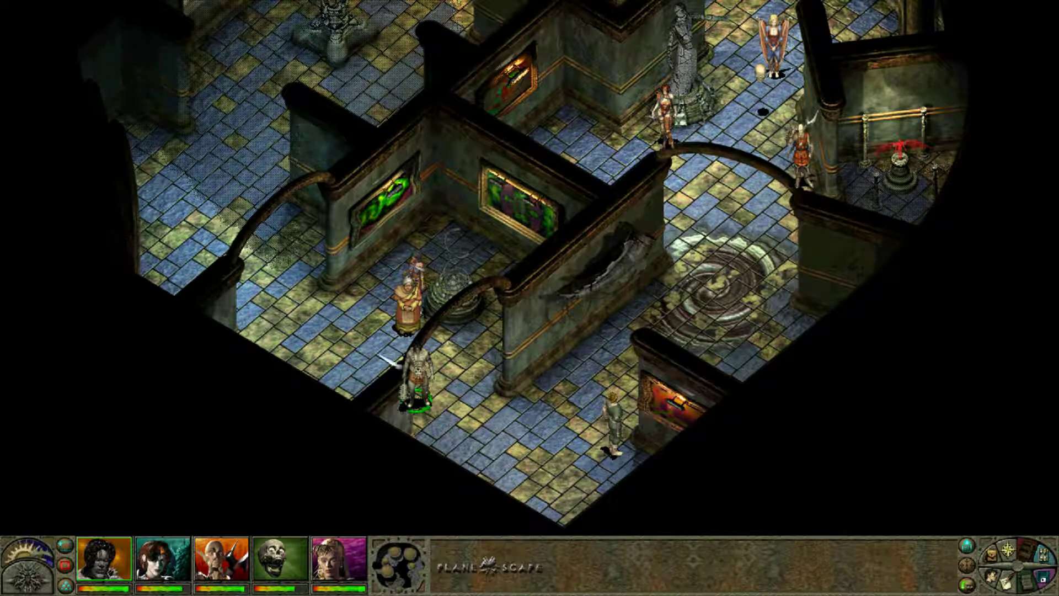
Walk the Nameless One around the Art Store and check his inventory to test how the game runs.
left_click(329, 364)
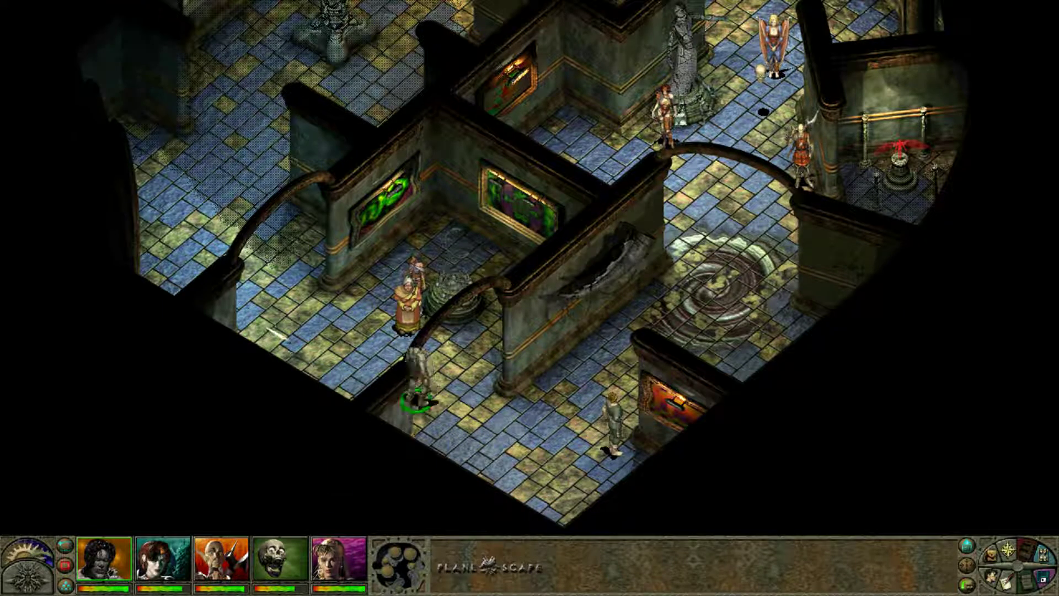
key("i")
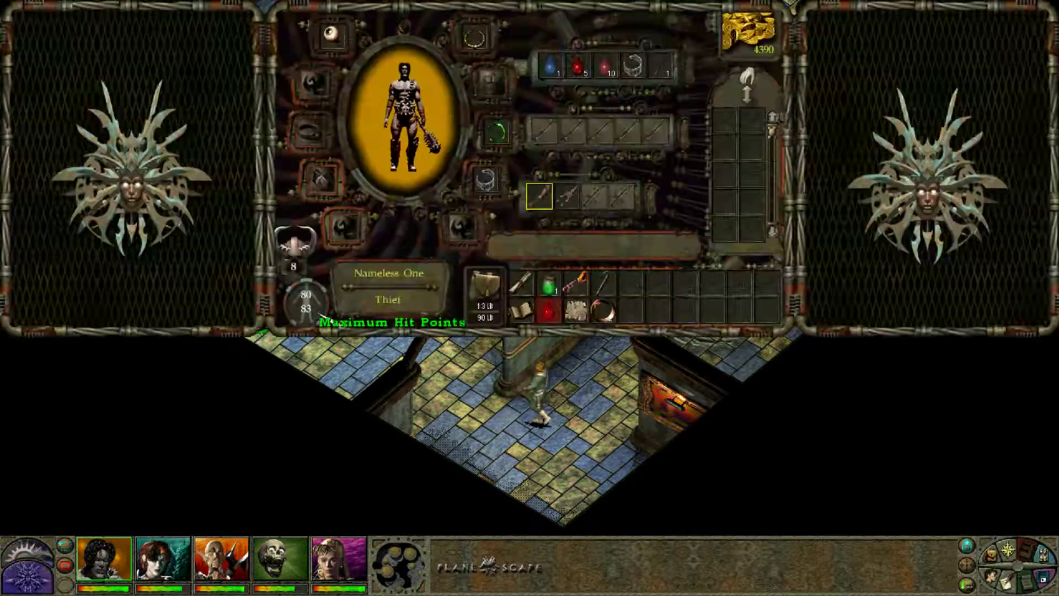
key("i")
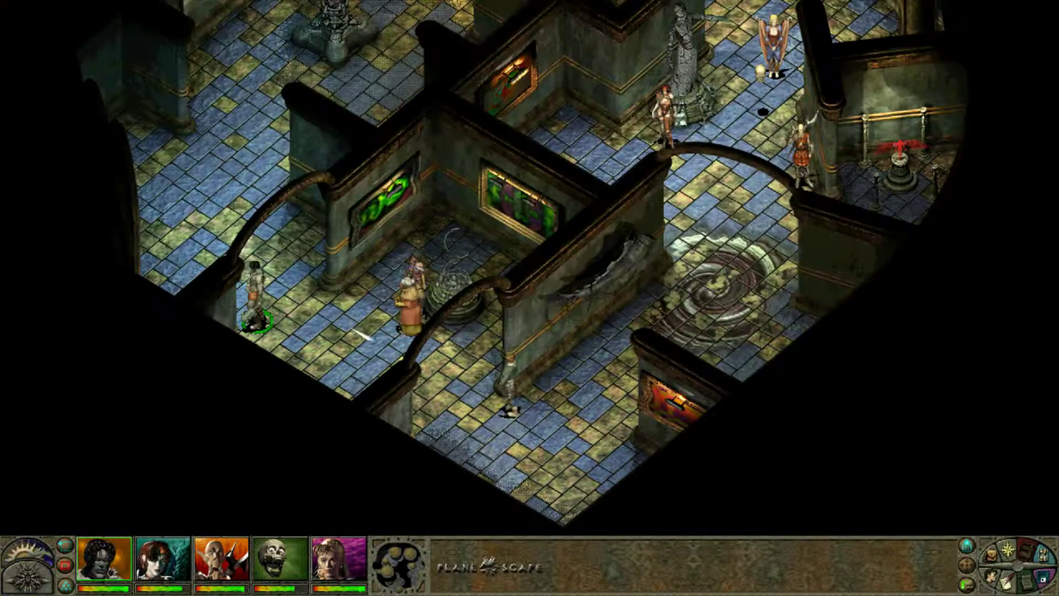
left_click(404, 373)
Quit the current game without saving and exit Planescape: Torment to the desktop.
key("o")
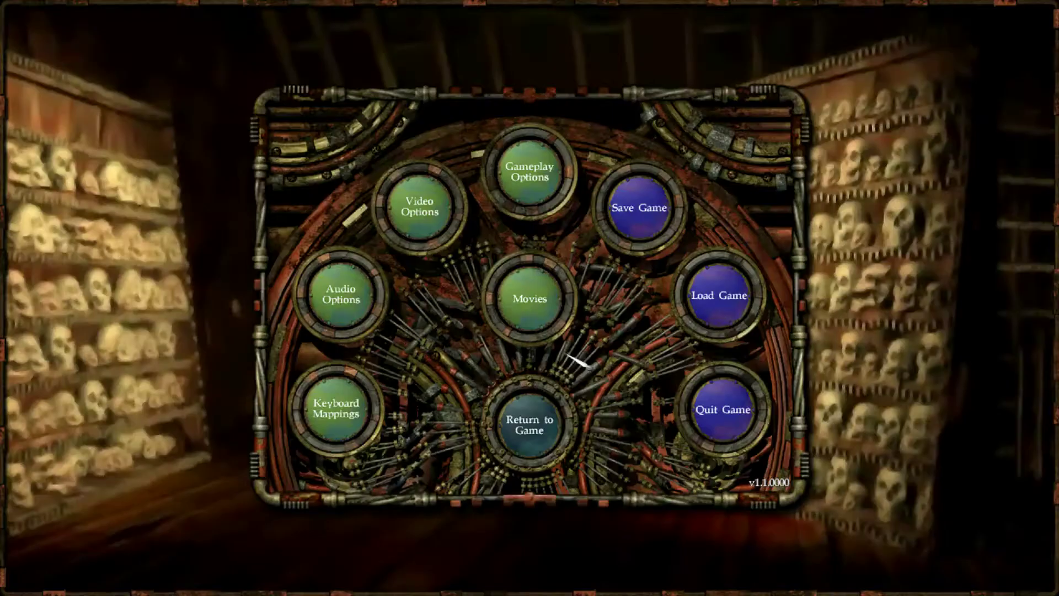
left_click(725, 408)
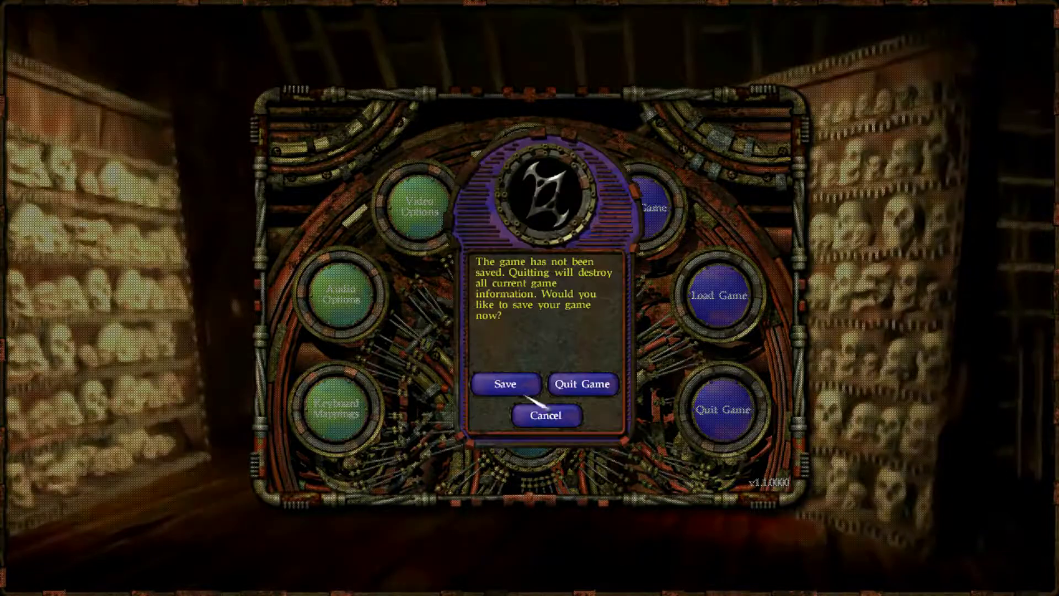
left_click(589, 384)
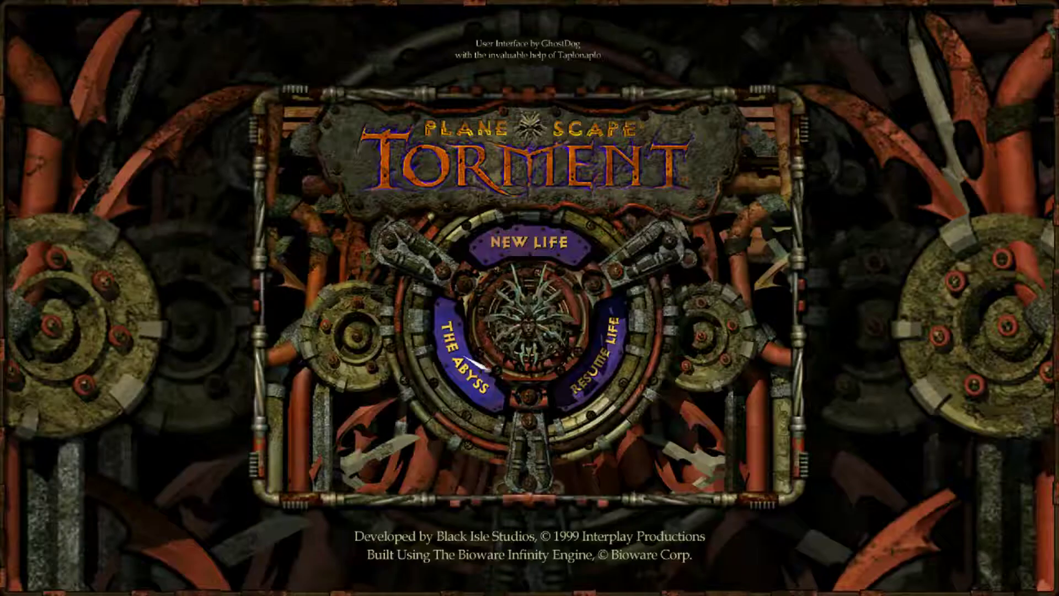
left_click(446, 379)
left_click(510, 354)
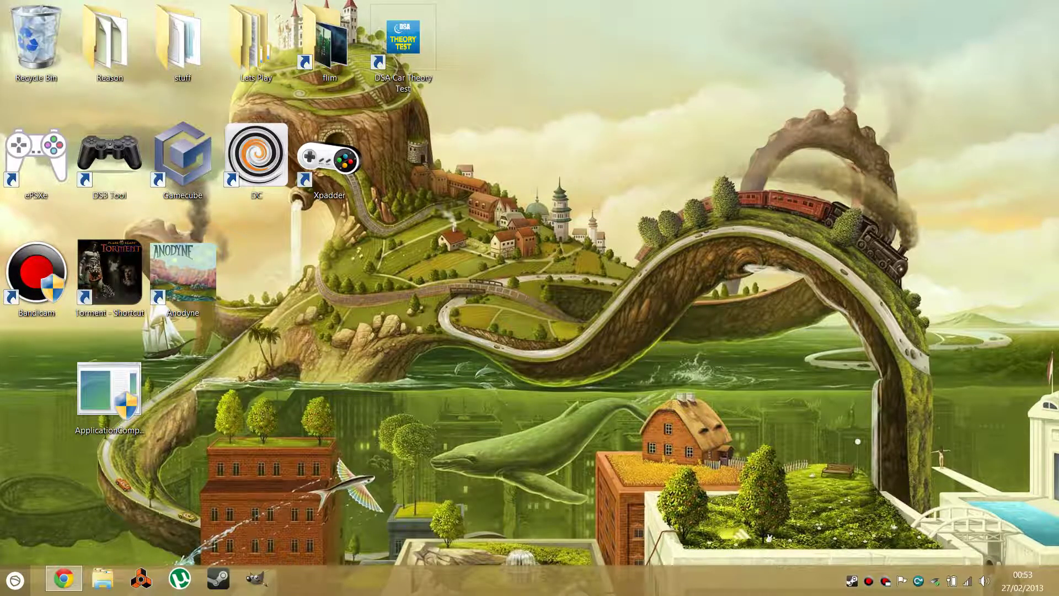
In a new Chrome window, search for "microsoft compatibility toolkit" and open the Microsoft Application Compatibility Toolkit 5.6 download page.
middle_click(63, 578)
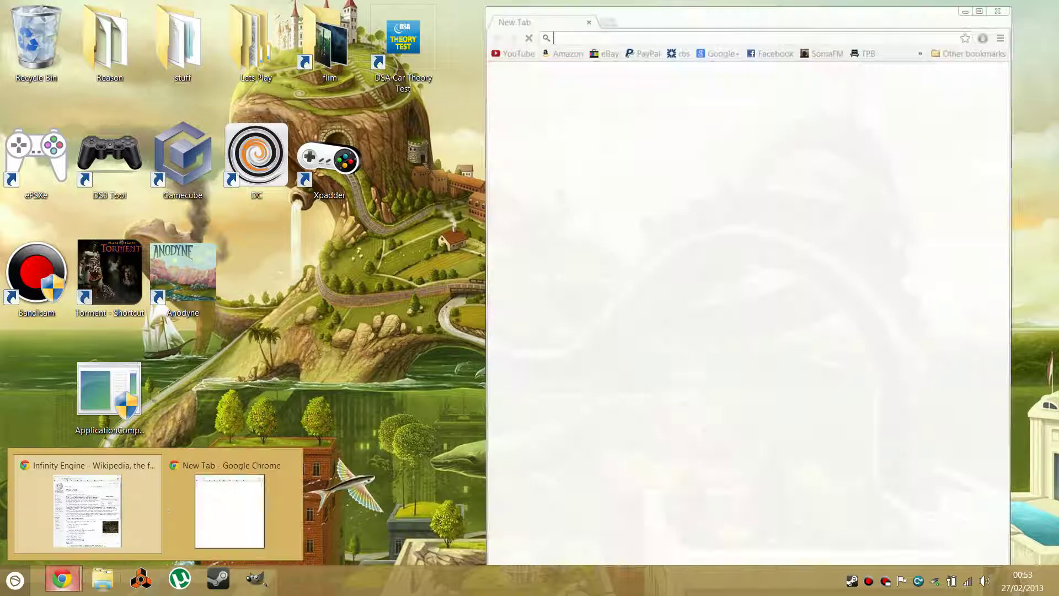
type("mi")
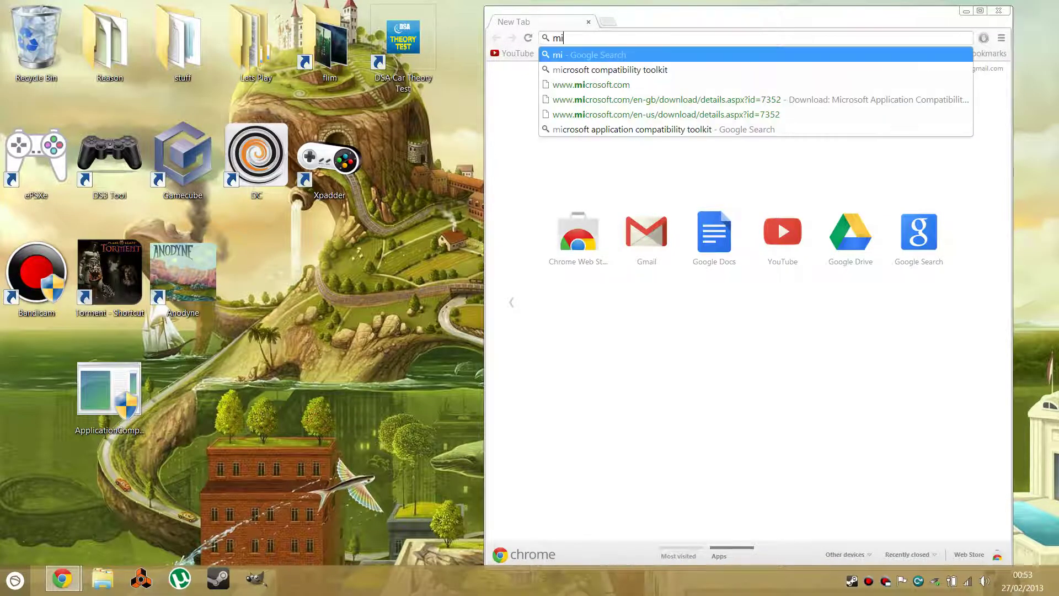
key("Down")
key("Return")
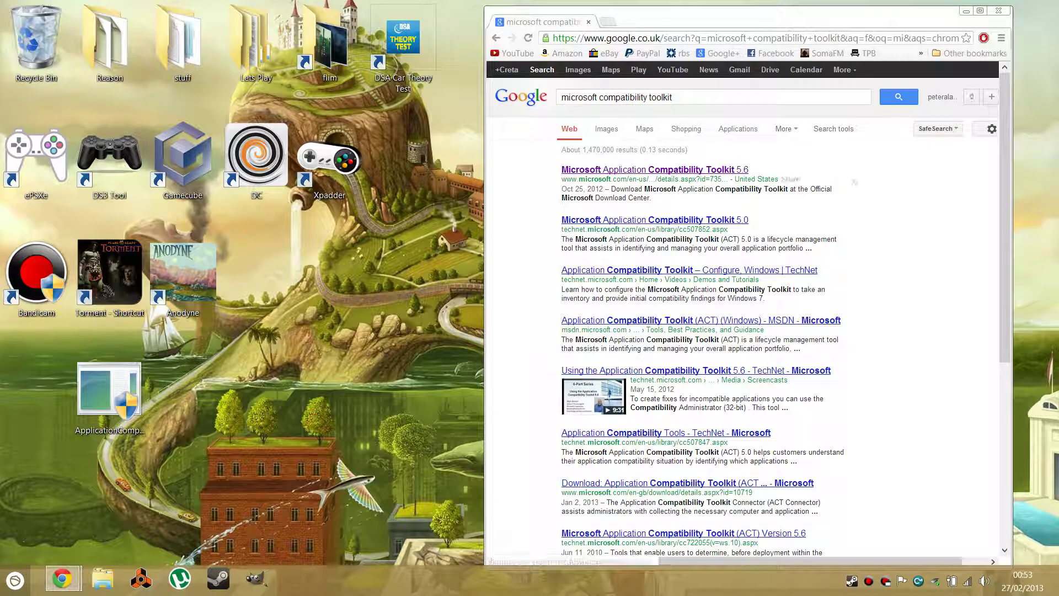
left_click(654, 170)
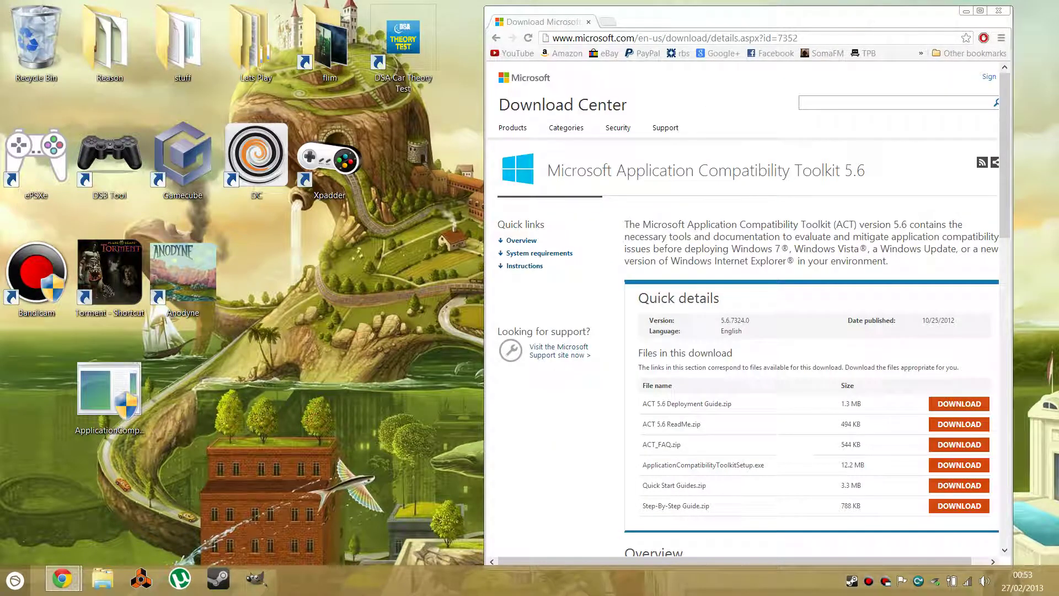
Point out ApplicationCompatibilityToolkitSetup.exe among the download files and its copy on the desktop, and close the download page.
left_click_drag(646, 465, 766, 465)
left_click(109, 395)
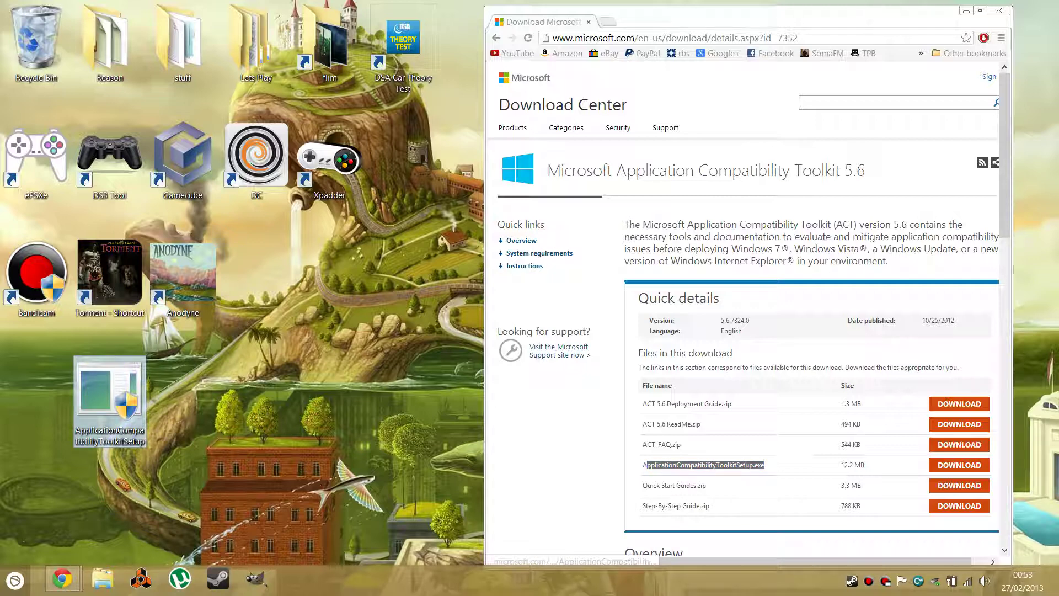
left_click(998, 11)
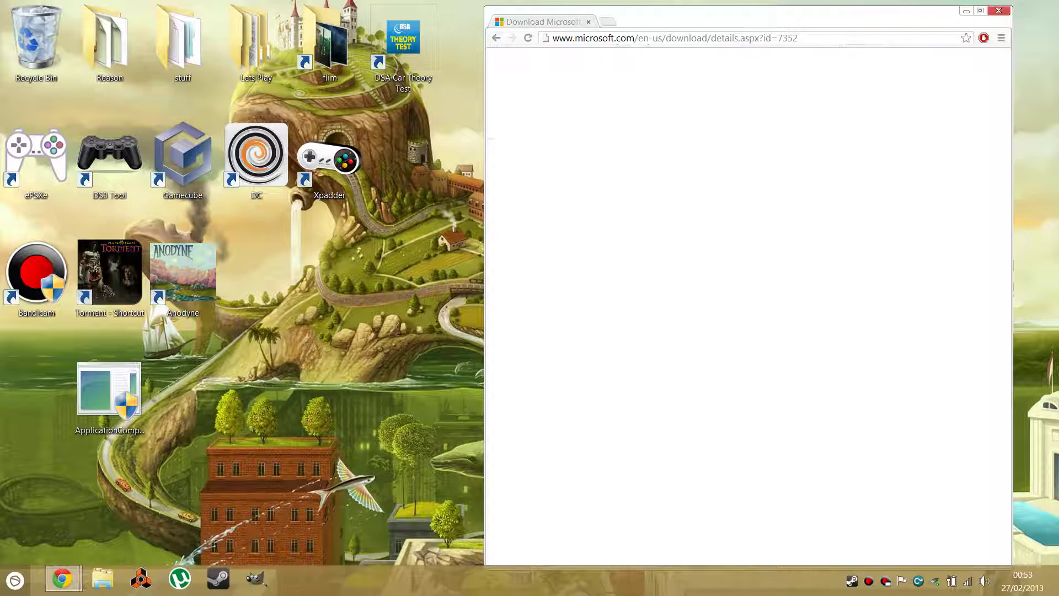
Start the Application Compatibility Toolkit 5.6 setup wizard from the desktop installer and cancel it without removing the toolkit.
double_click(114, 406)
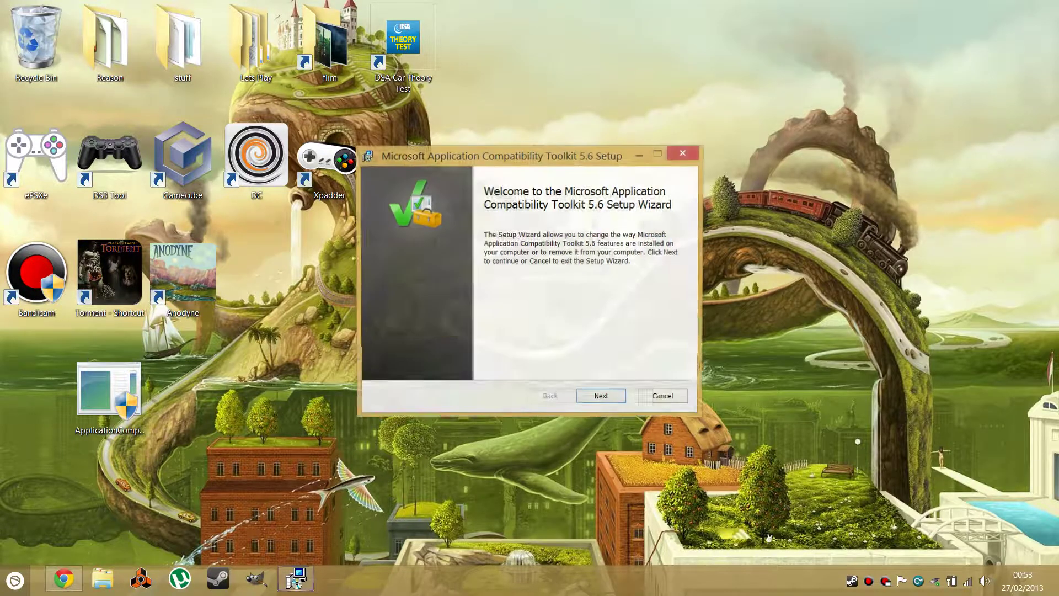
key("Return")
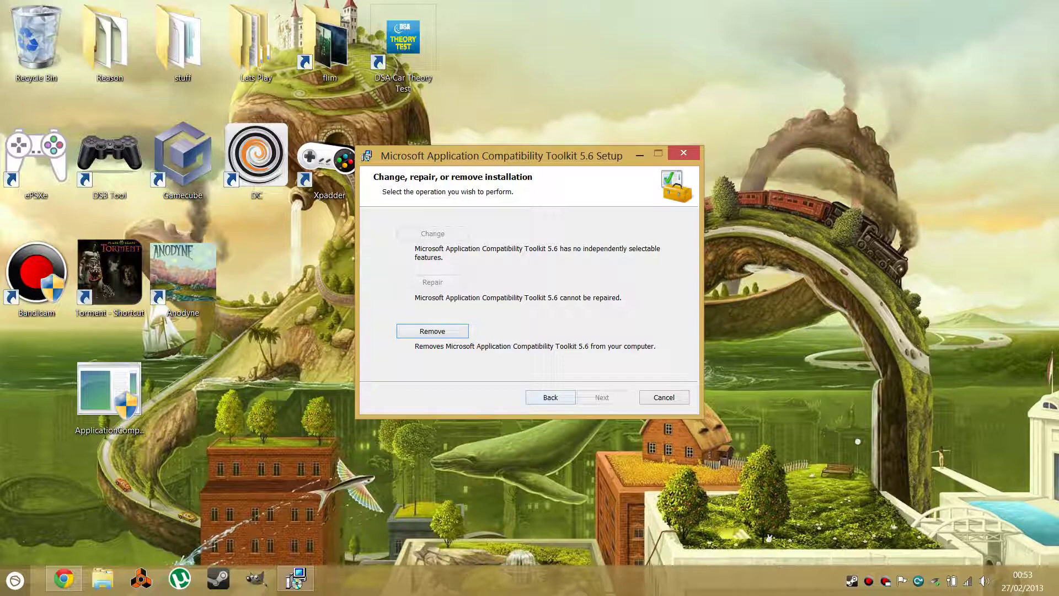
key("Escape")
key("Left")
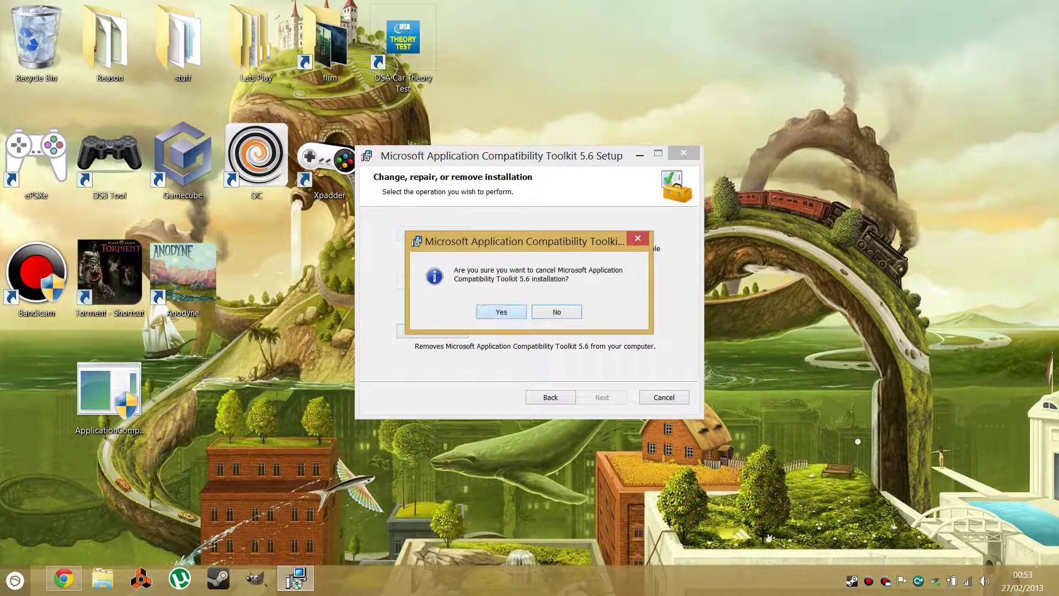
key("Return")
key("Return")
Search the installed programs for "compatibility" and launch Compatibility Administrator (32-bit).
key("super")
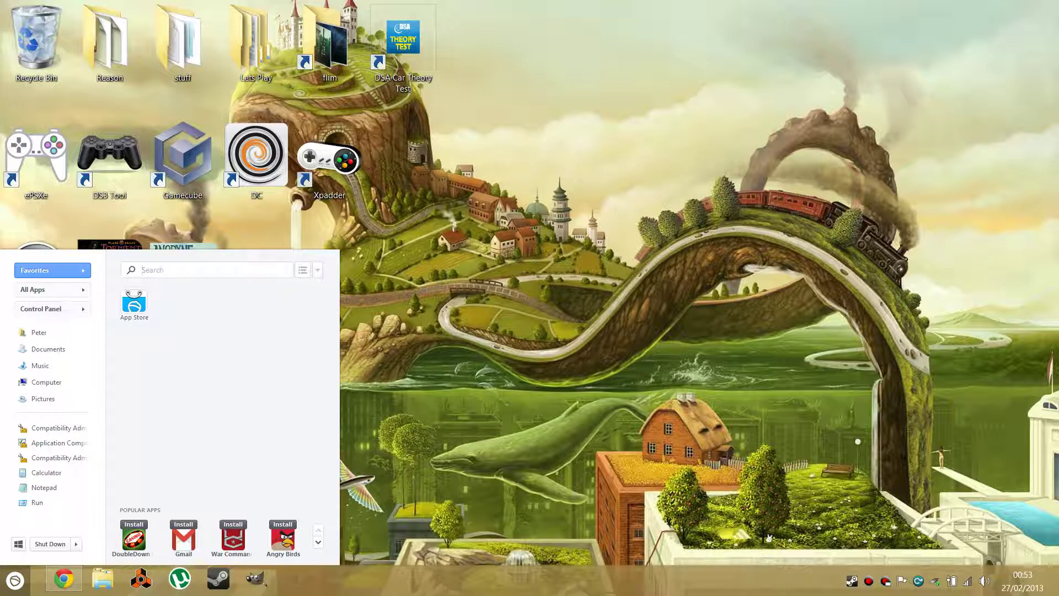
type("compatibilityu")
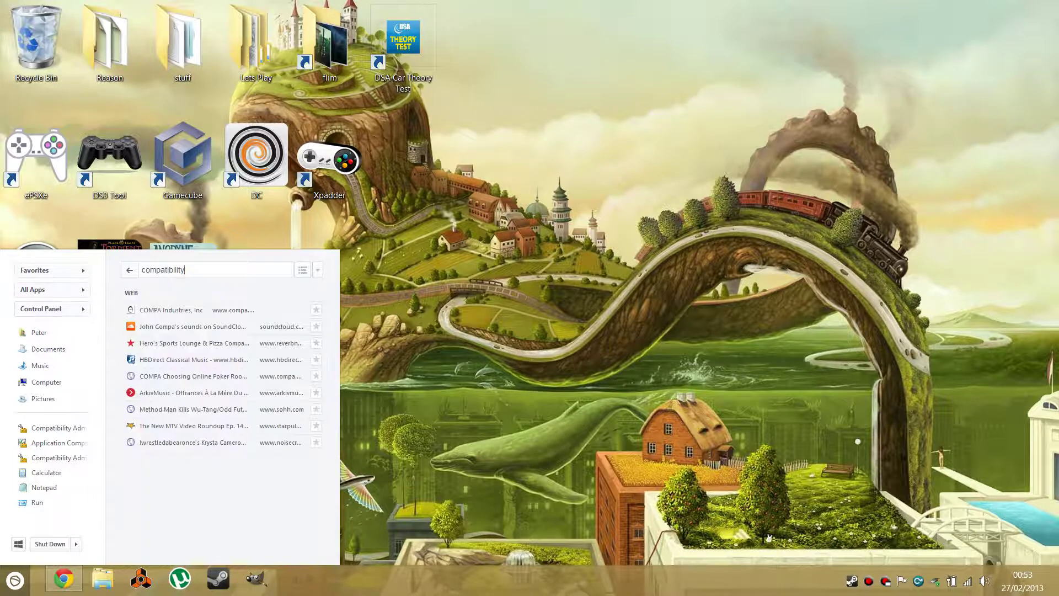
key("Down")
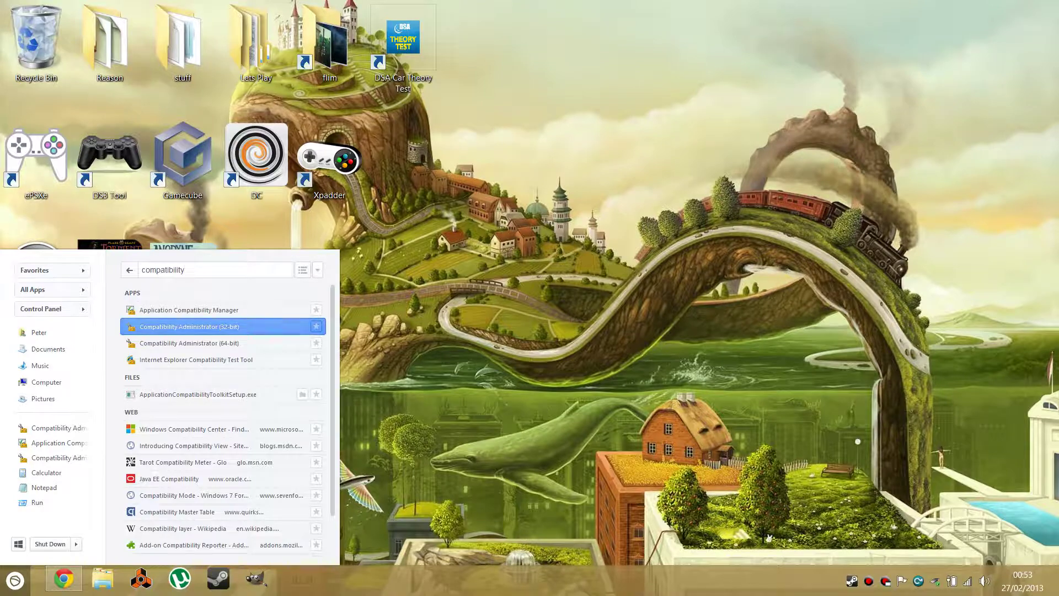
key("Return")
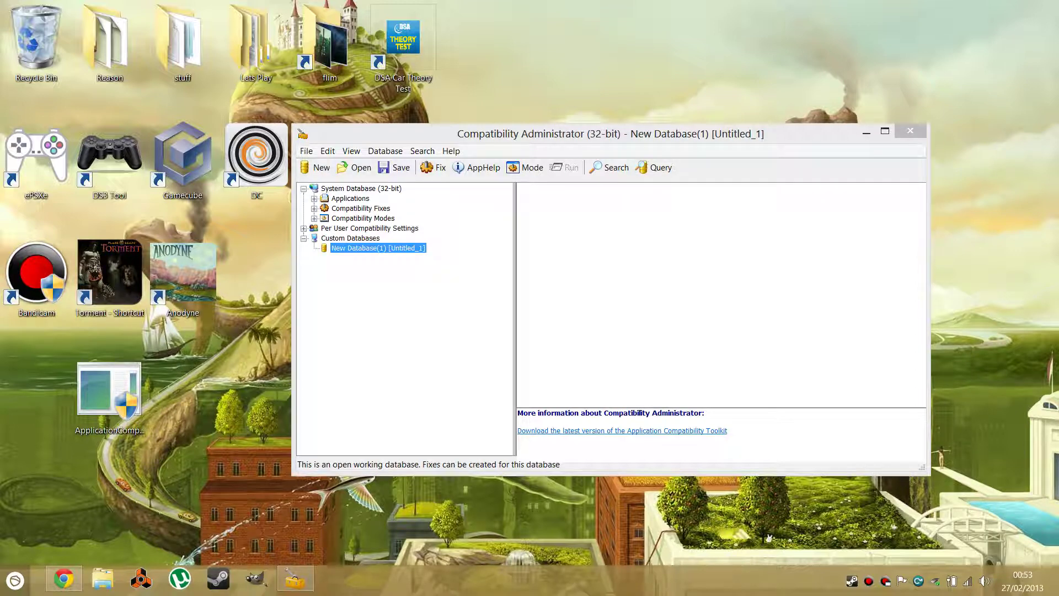
Create a new application fix in the custom database New Database(1) and name the program to be fixed "torment".
right_click(354, 249)
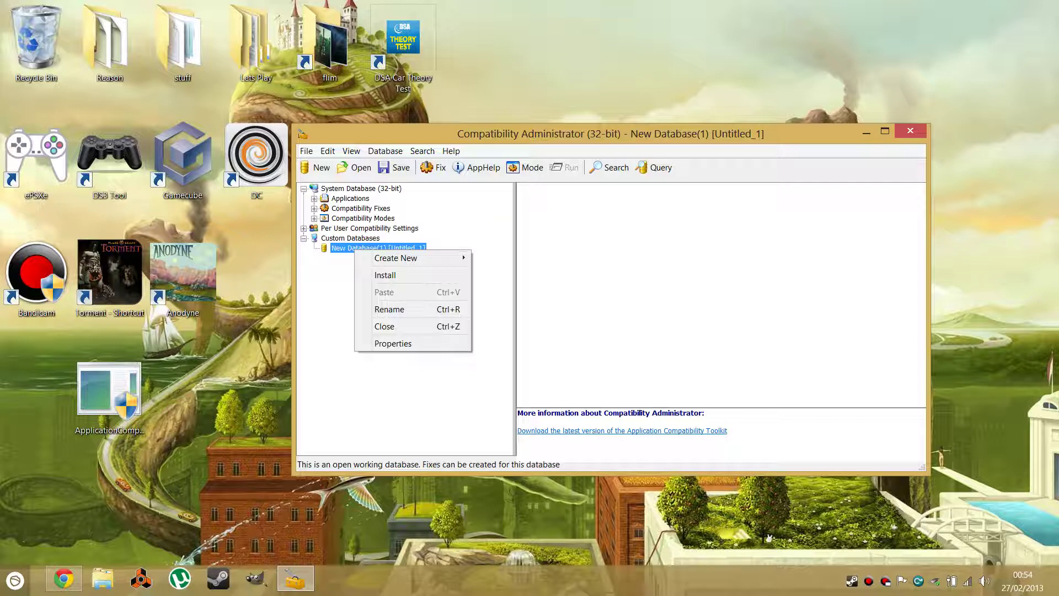
mouse_move(396, 258)
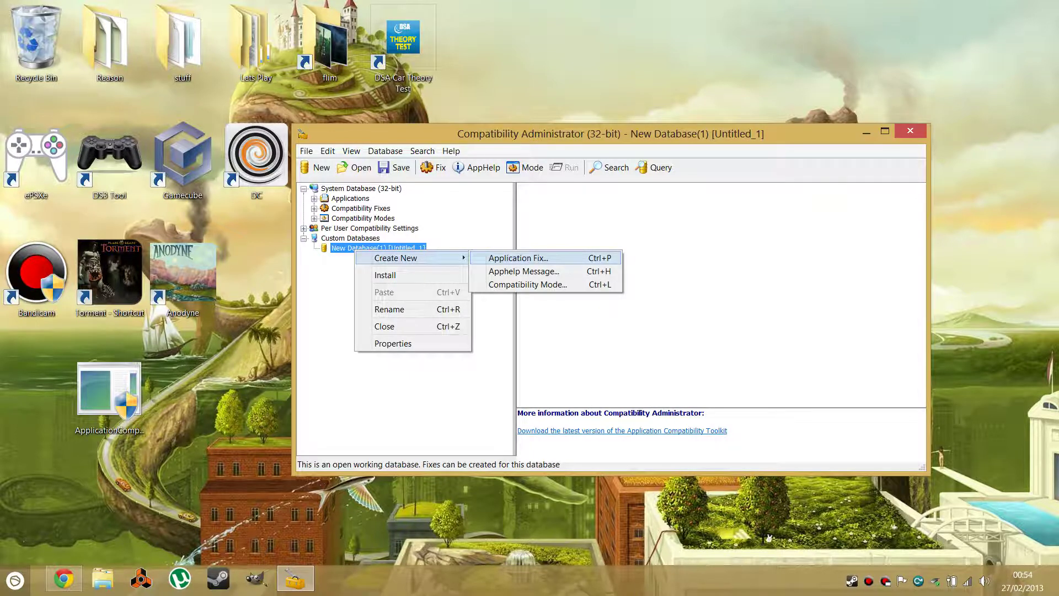
key("Return")
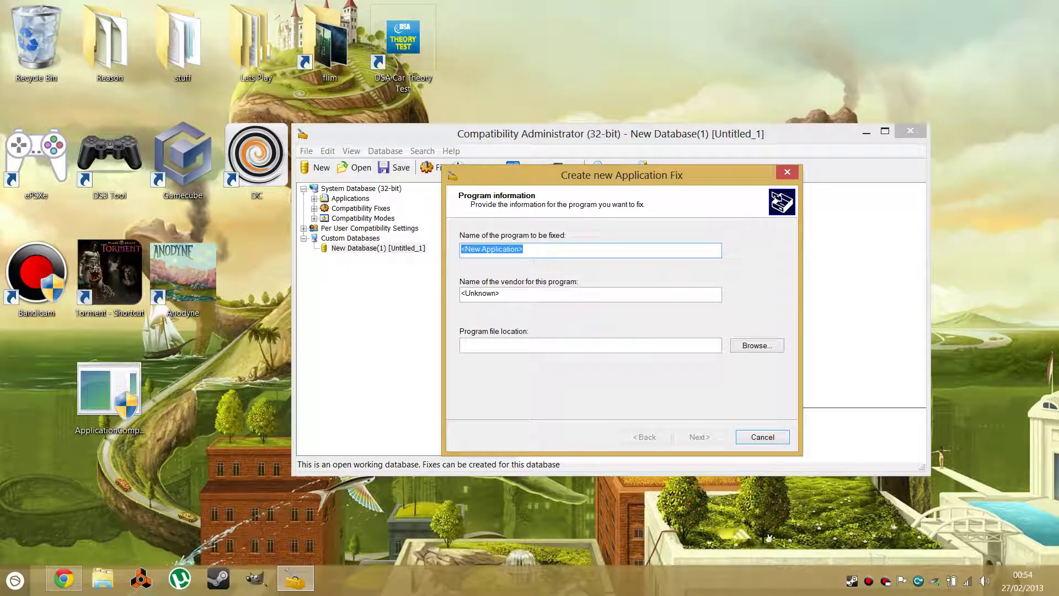
type("torment")
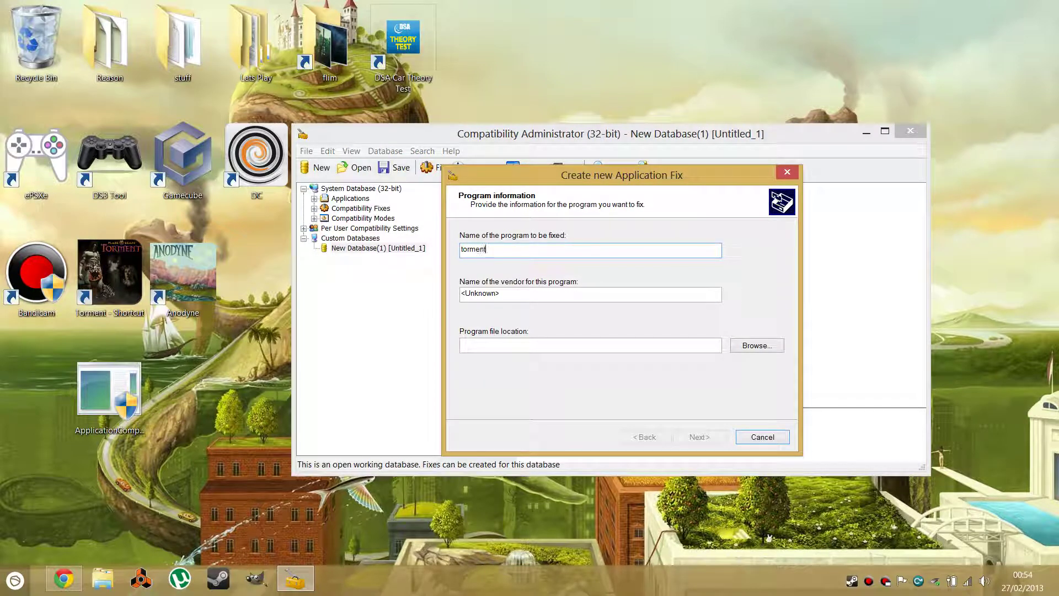
Choose Torment.exe from the GOG.com Planescape Torment folder as the program file and continue to the compatibility modes.
left_click(756, 345)
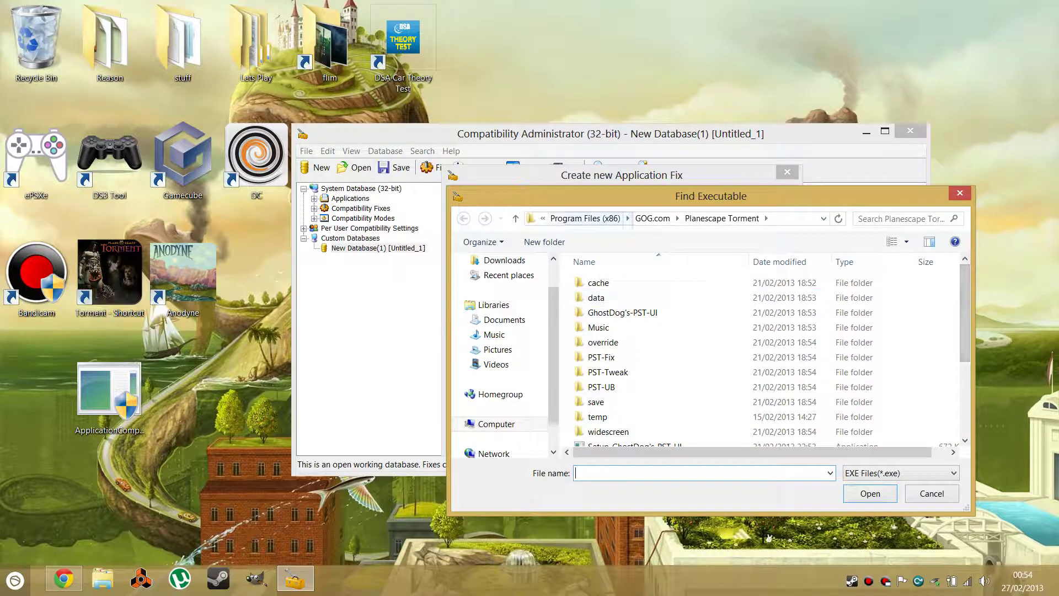
scroll(711, 353, "down", 1)
scroll(610, 411, "down", 2)
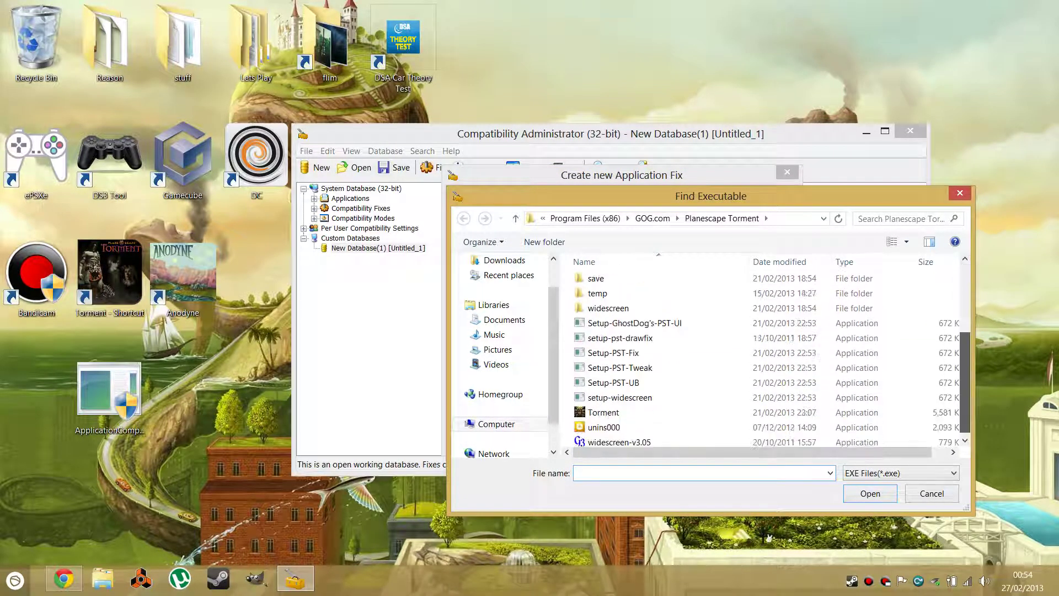
left_click(617, 411)
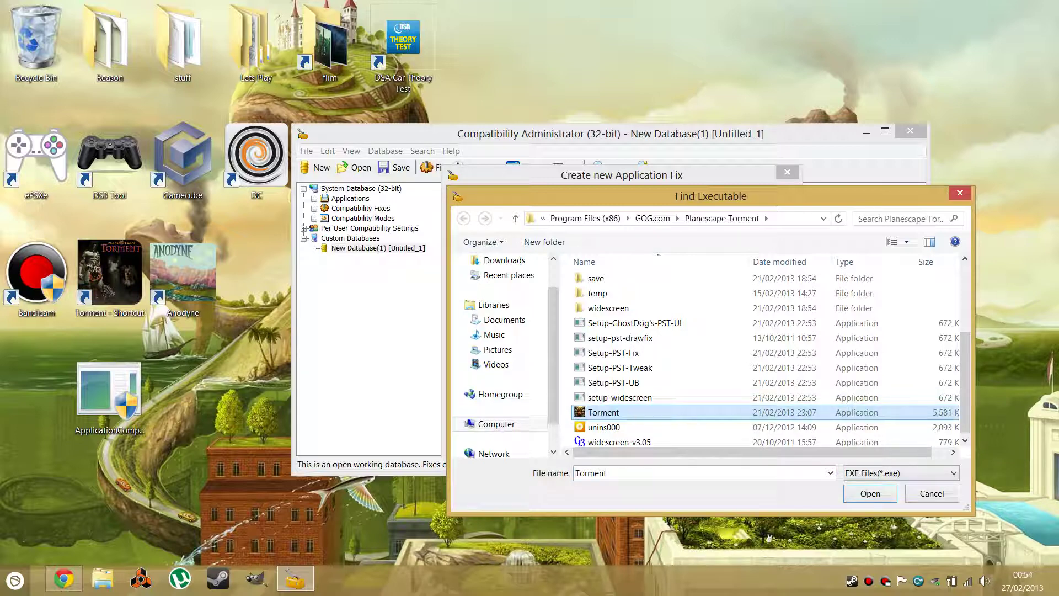
key("Tab")
key("Return")
key("Return")
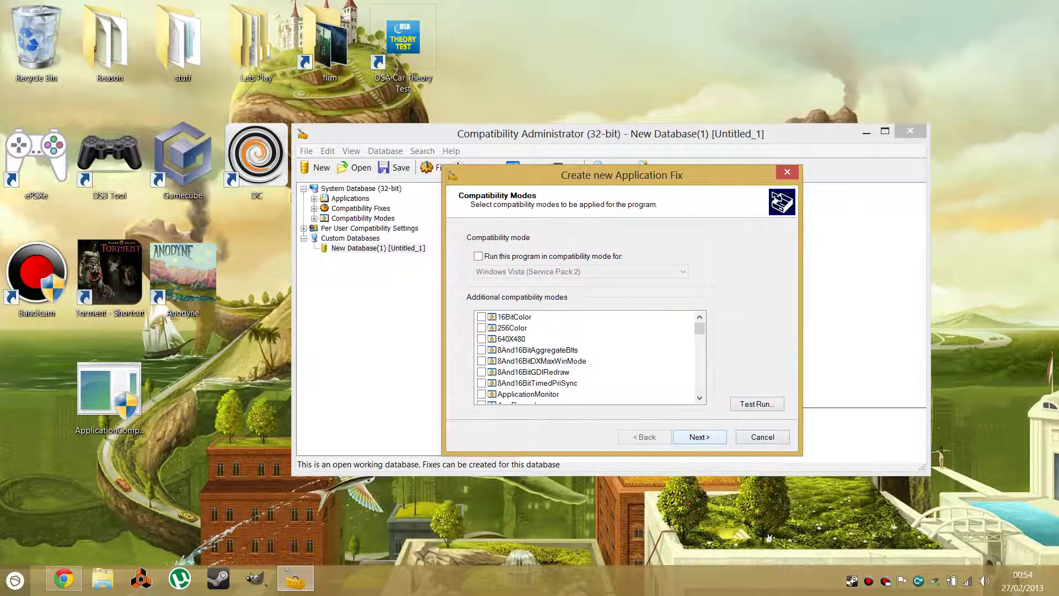
Apply the additional compatibility mode Layer_ForceDirectDrawEmulation and finish the application fix with the default compatibility fixes and matching information.
left_click_drag(699, 329, 699, 365)
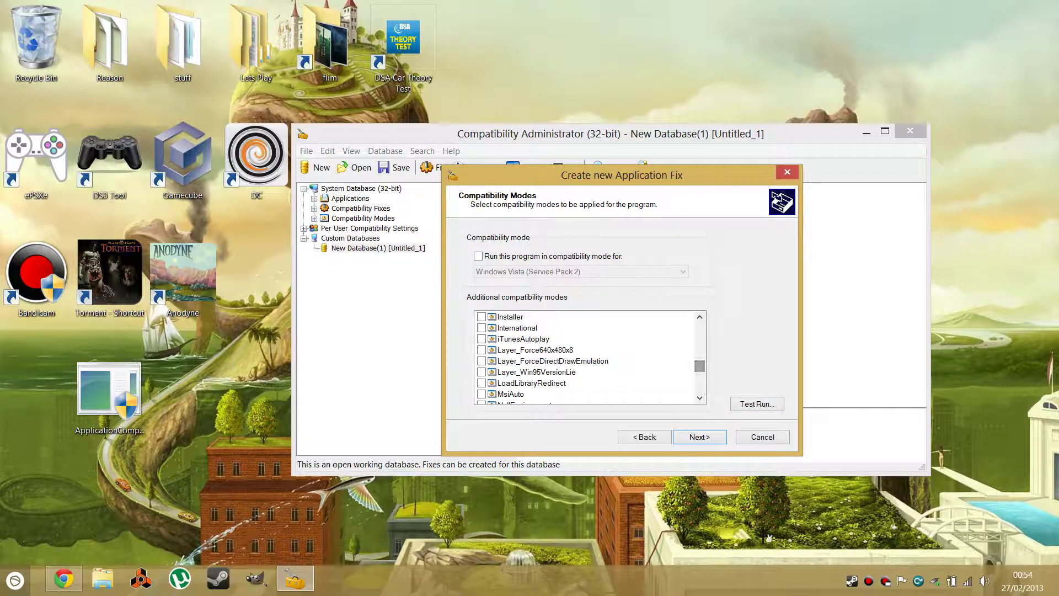
left_click(481, 361)
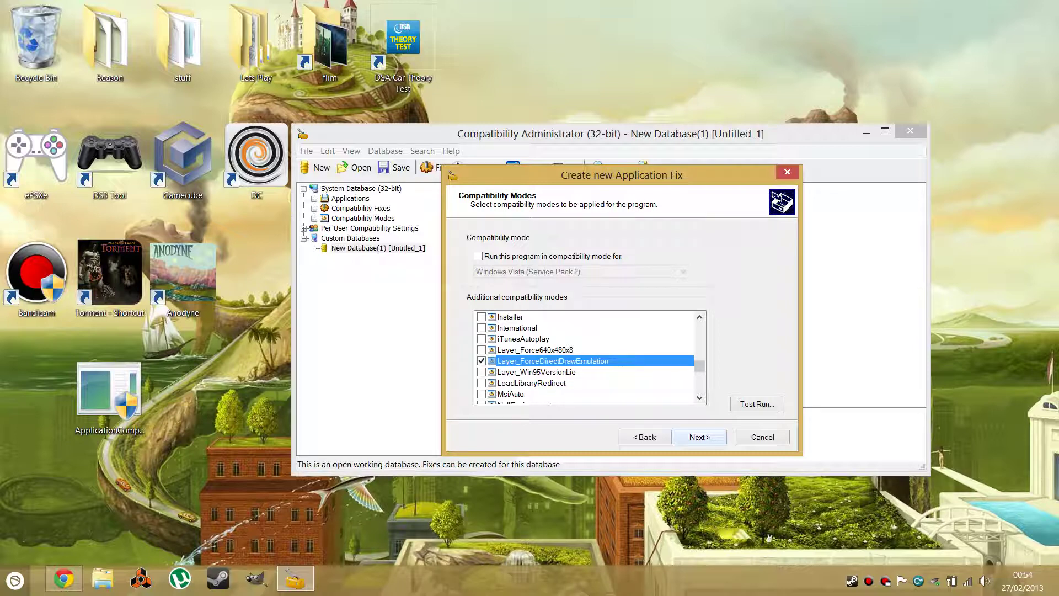
left_click(699, 437)
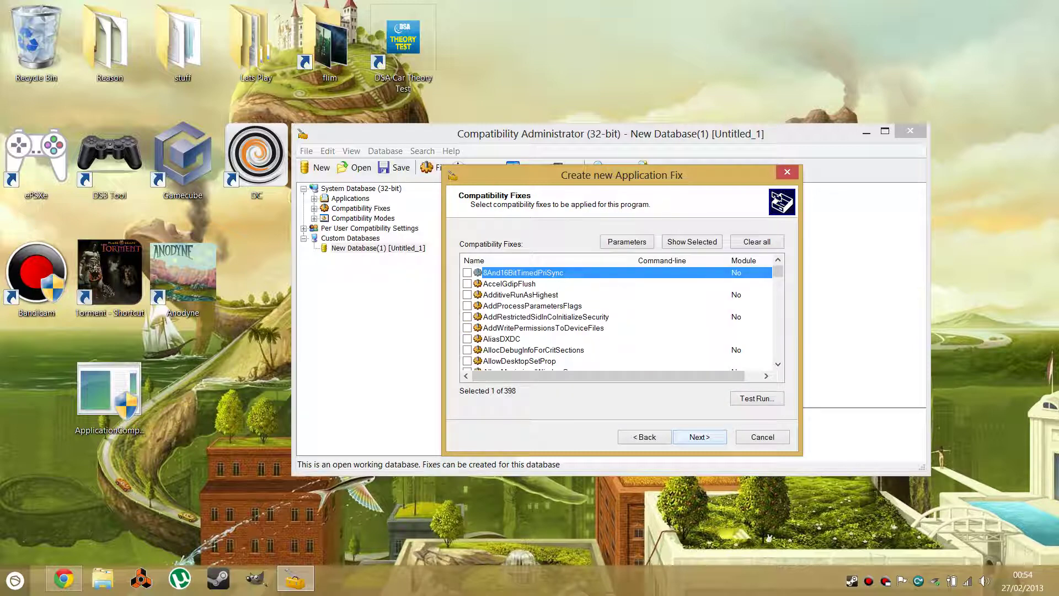
left_click(699, 437)
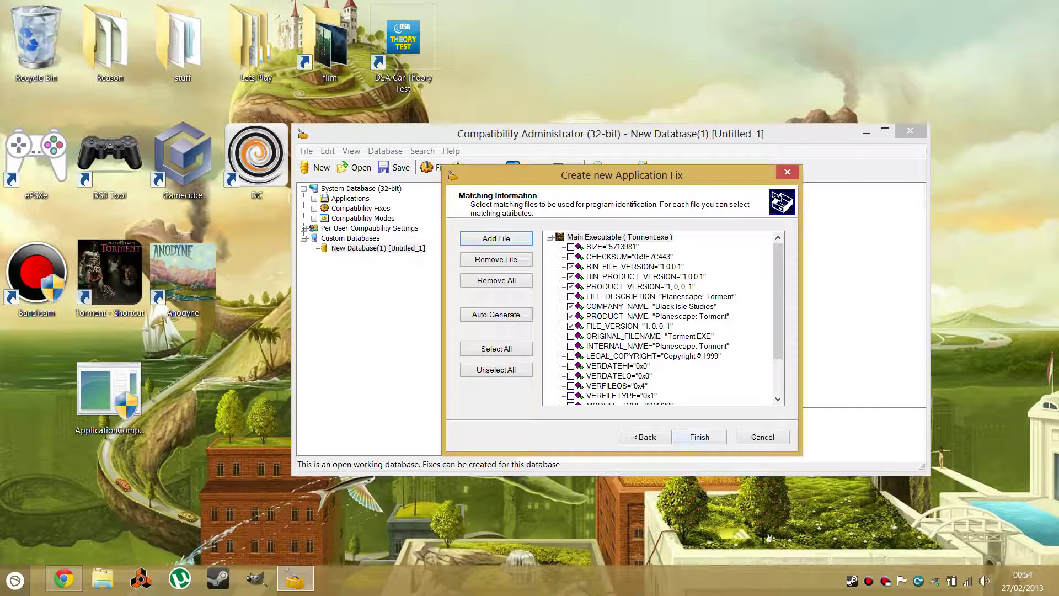
left_click(700, 436)
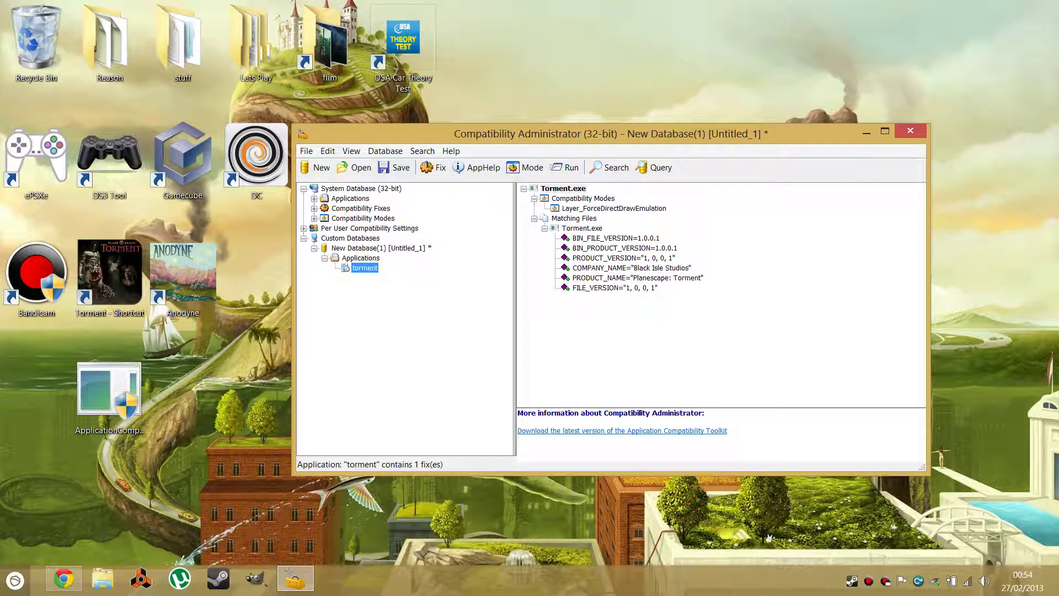
Save the database under the name "torment fix", replacing DirectDrawTormentfix appcompattoolkit.sdb in the Planescape Torment folder.
left_click(394, 168)
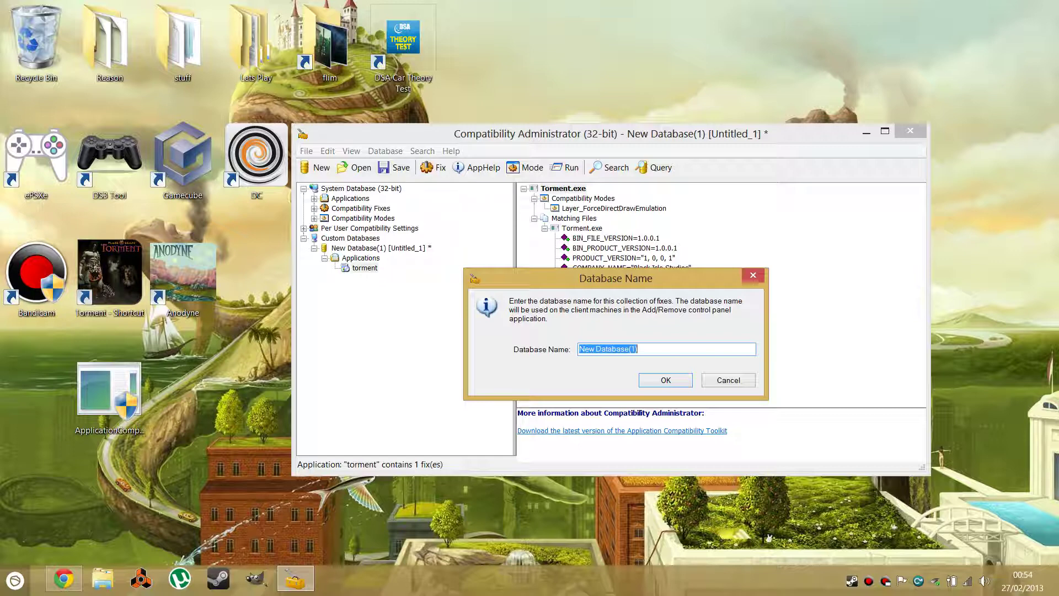
type("torment fix")
left_click(666, 380)
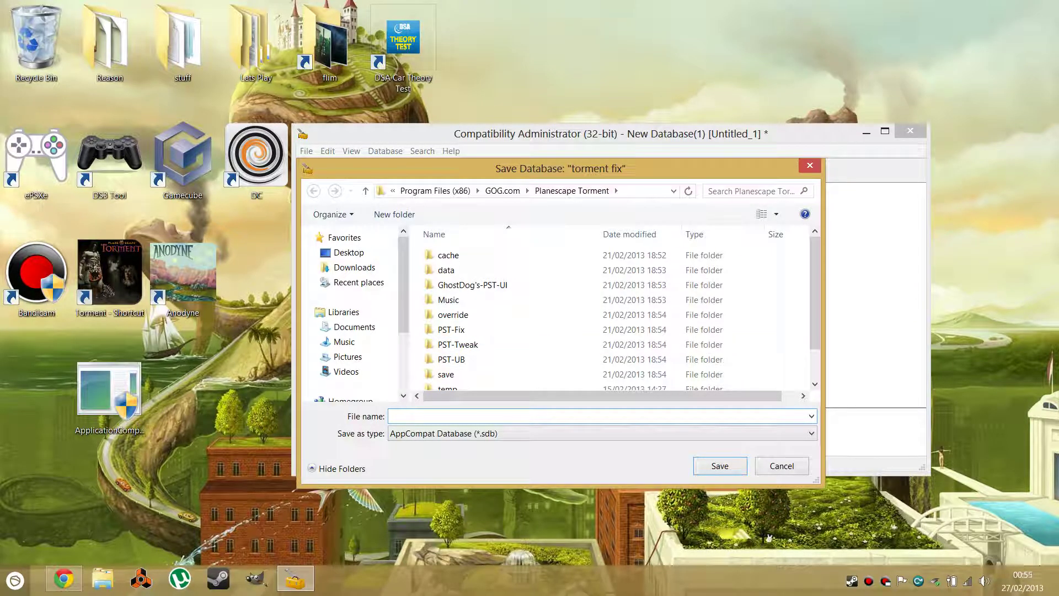
scroll(613, 320, "down", 1)
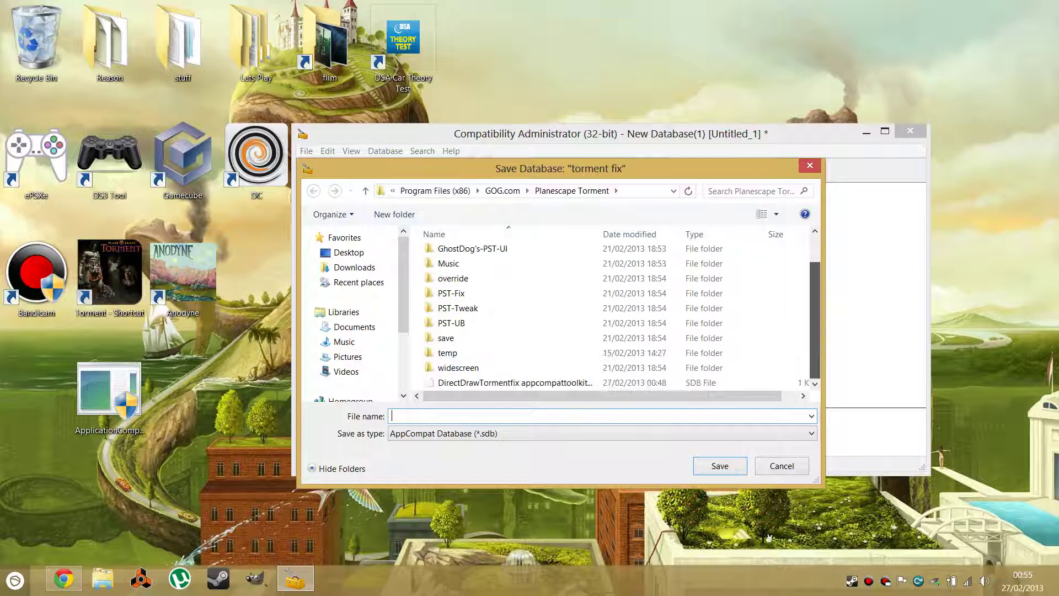
left_click(552, 383)
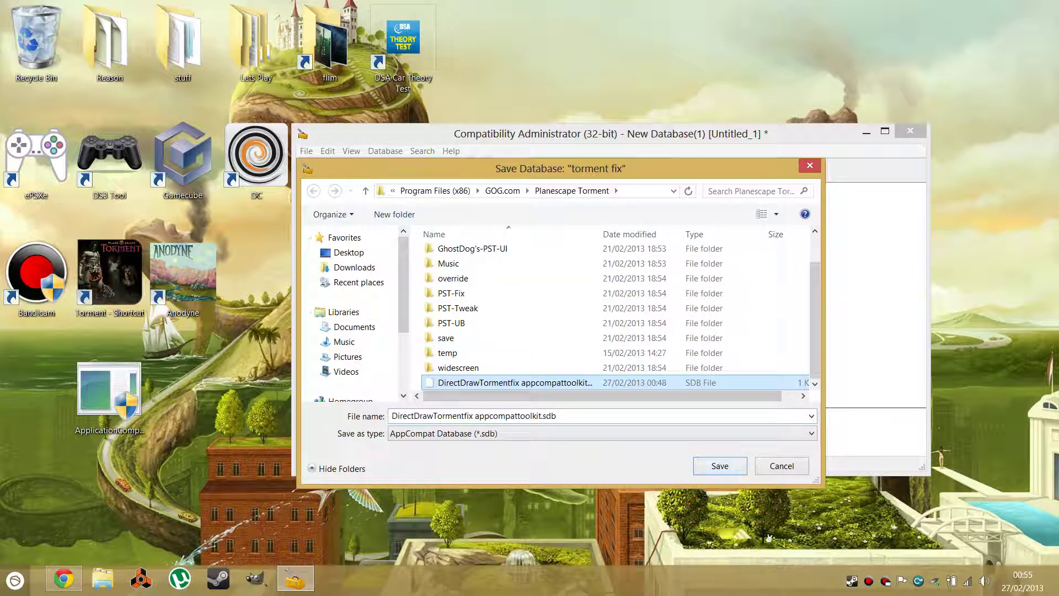
key("Return")
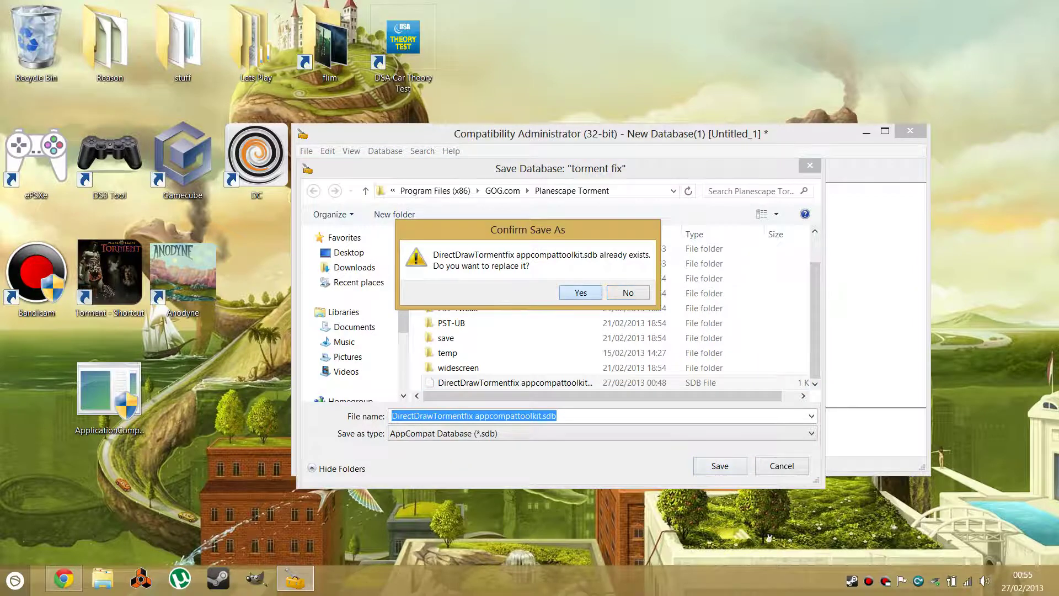
left_click(579, 291)
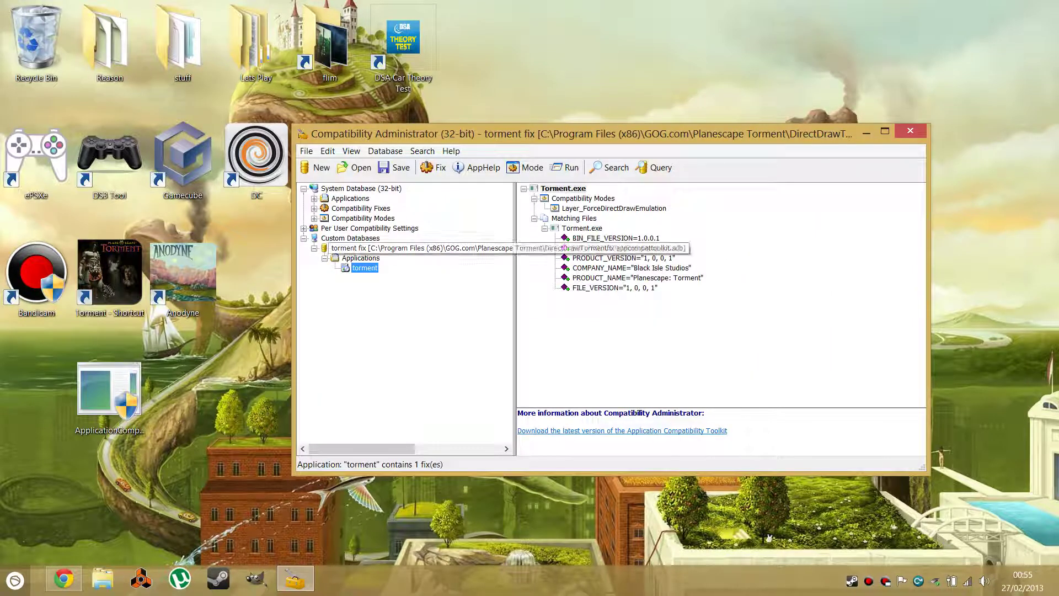
Install the torment fix database on the system and close Compatibility Administrator.
right_click(353, 250)
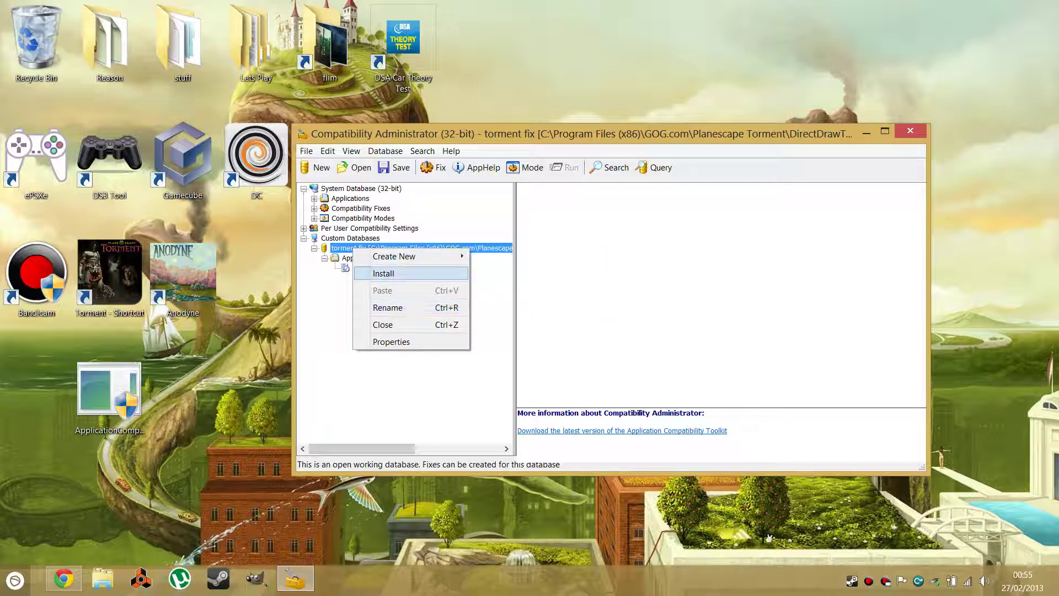
key("Return")
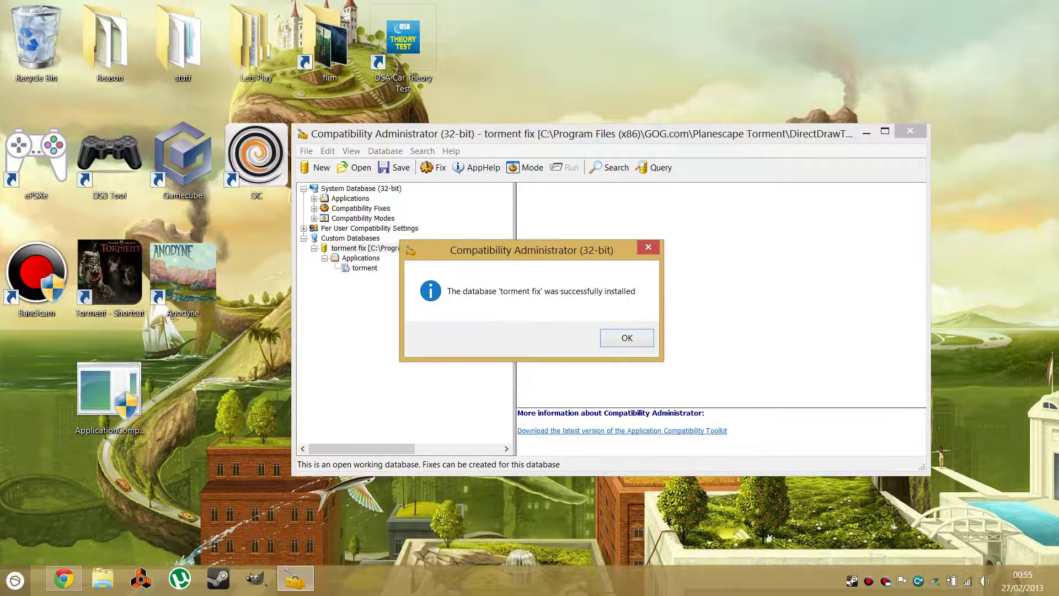
left_click(627, 338)
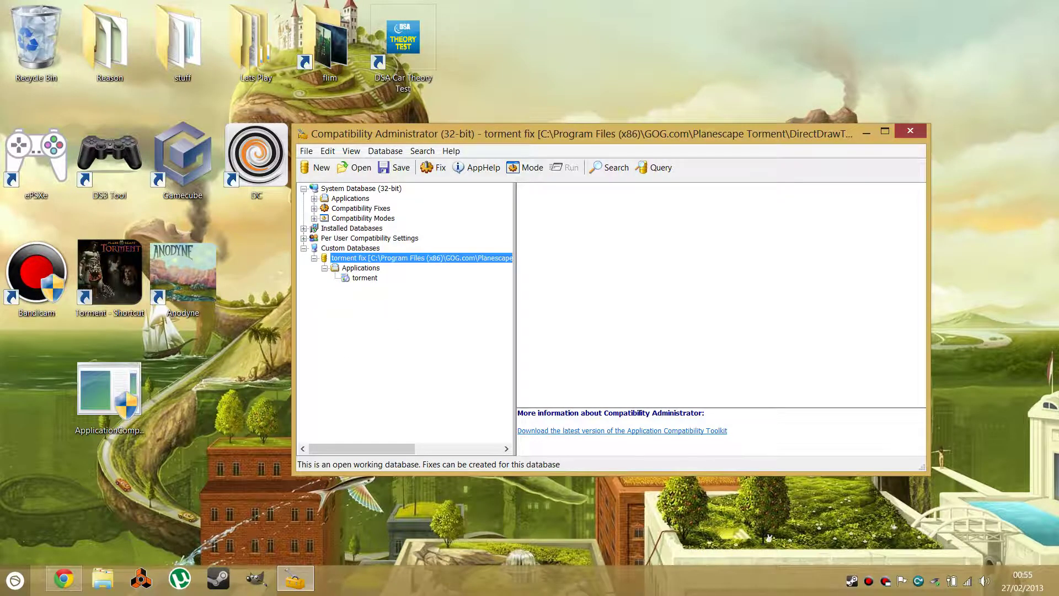
left_click(909, 131)
Launch Planescape: Torment from its desktop shortcut and load the saved game "galleria".
double_click(109, 275)
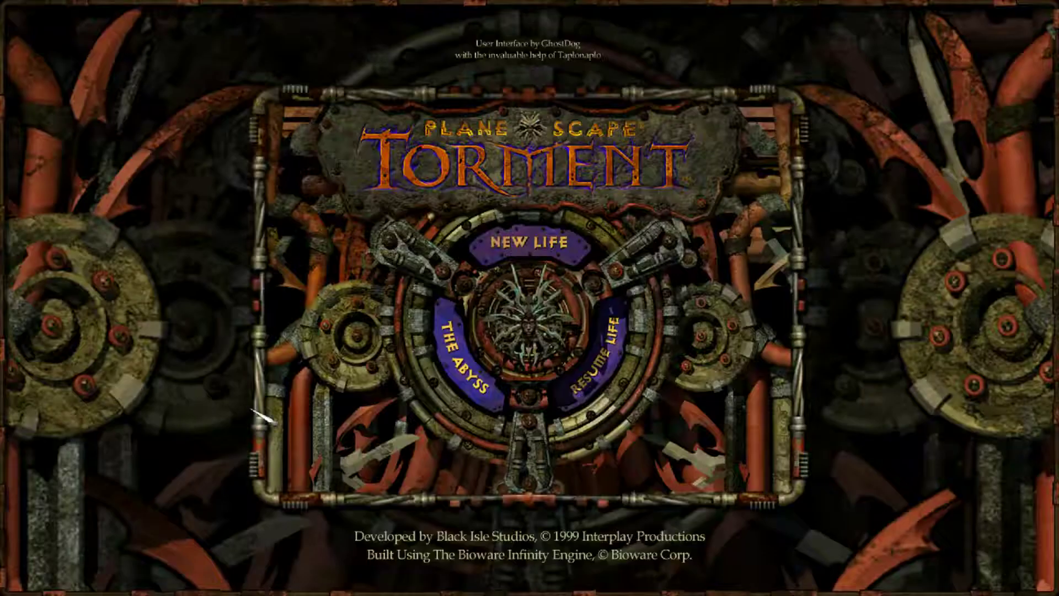
left_click(611, 354)
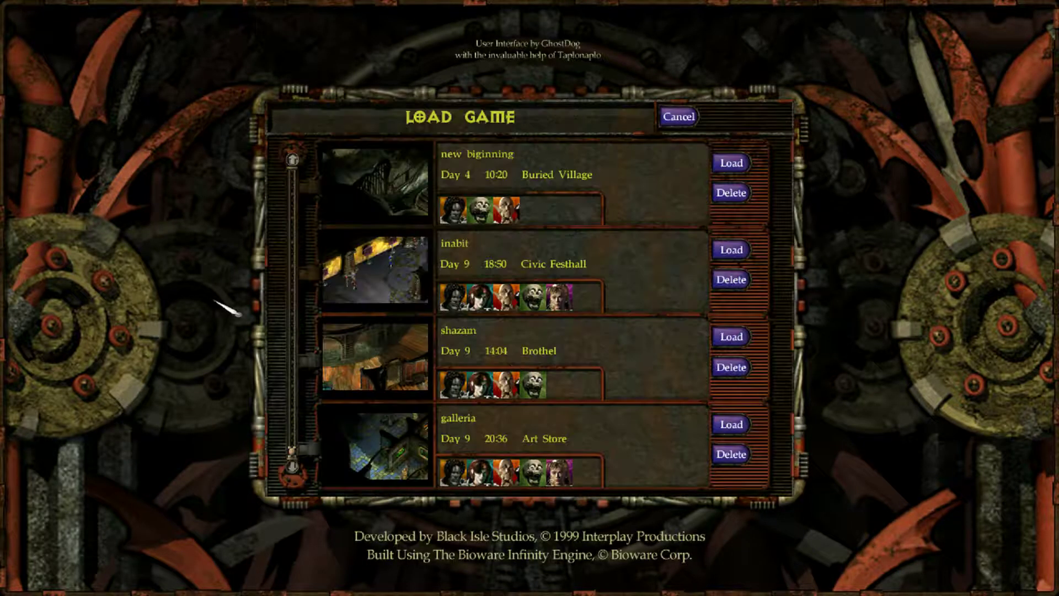
left_click(733, 421)
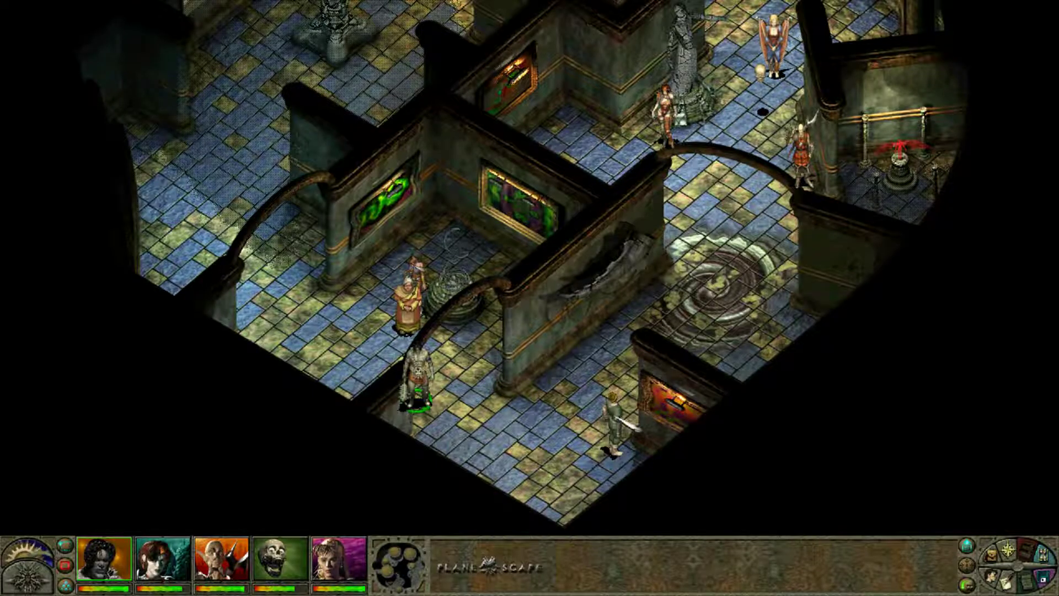
Test the game by walking the character through the gallery and briefly viewing the inventory.
left_click_drag(290, 230, 600, 489)
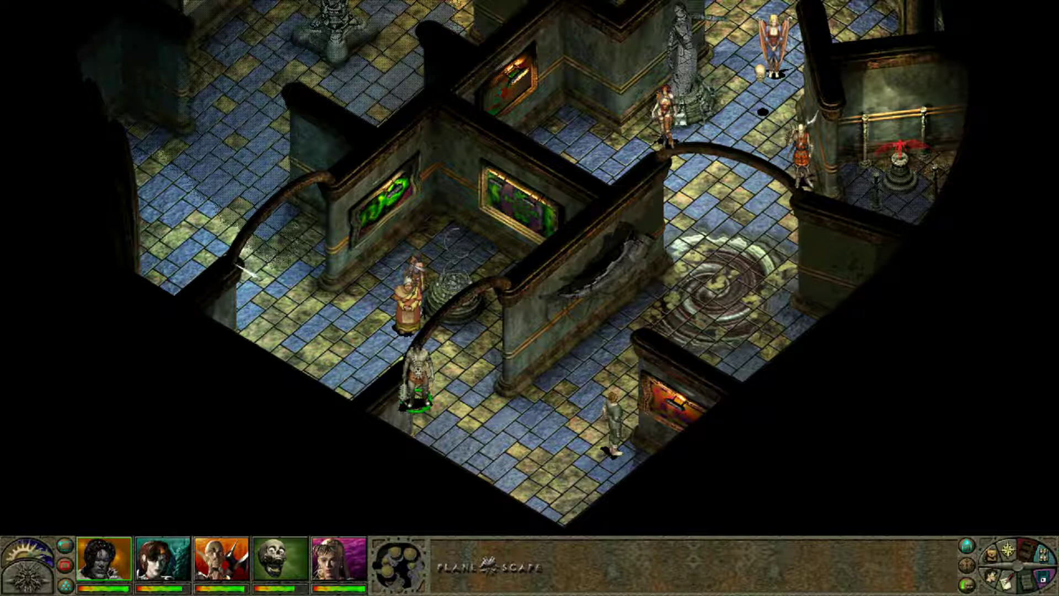
left_click(238, 265)
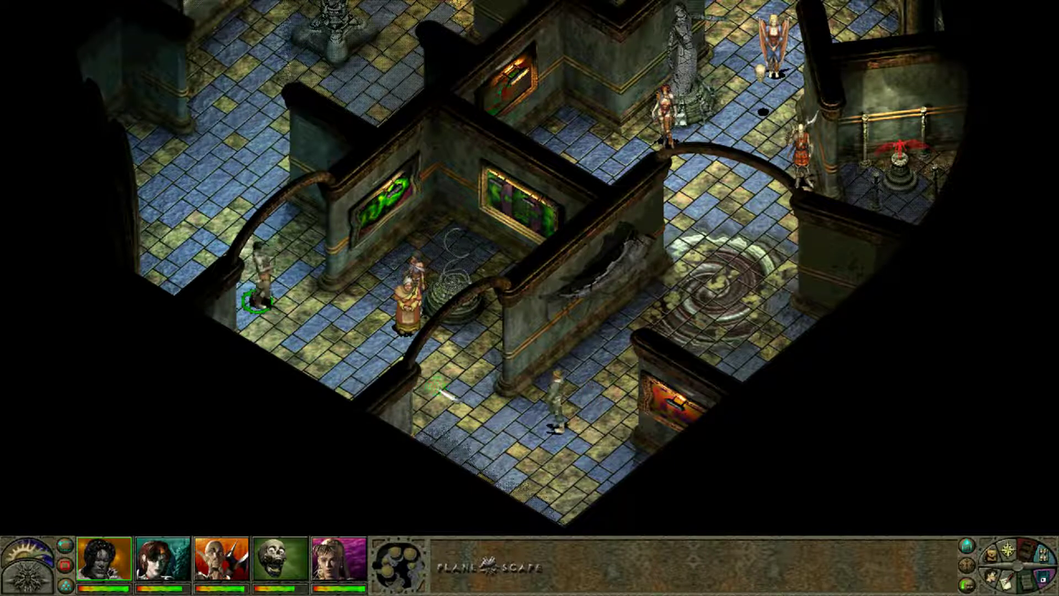
key("i")
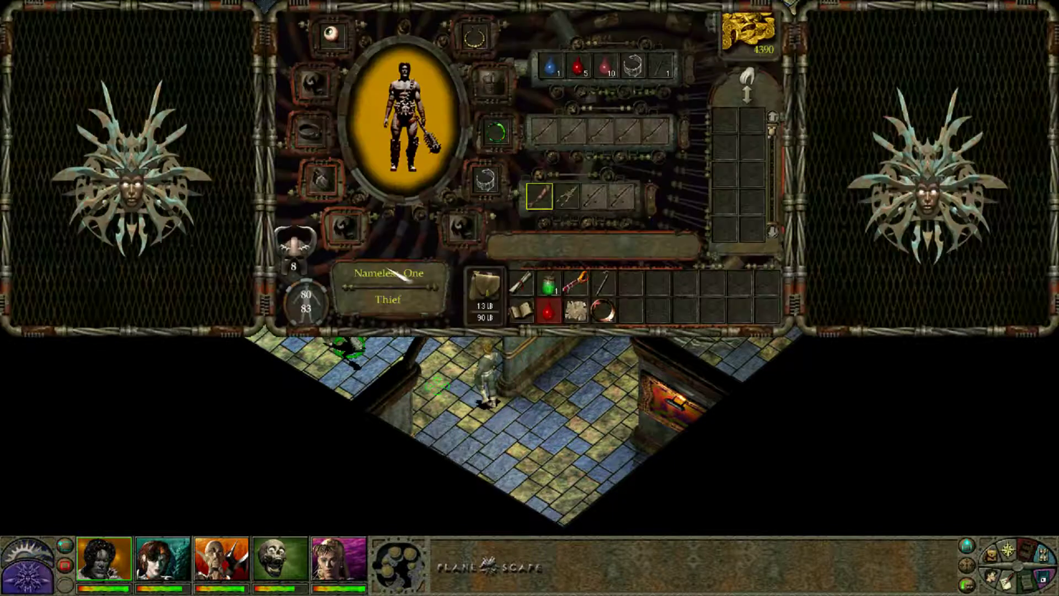
key("i")
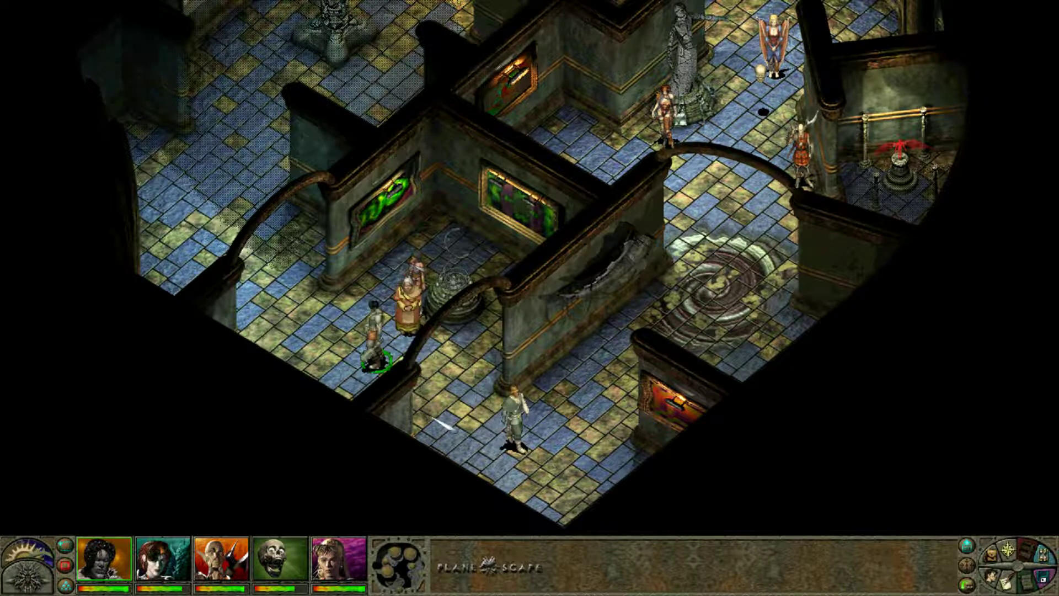
Quit the current game to the main menu and exit Planescape: Torment to the desktop.
key("o")
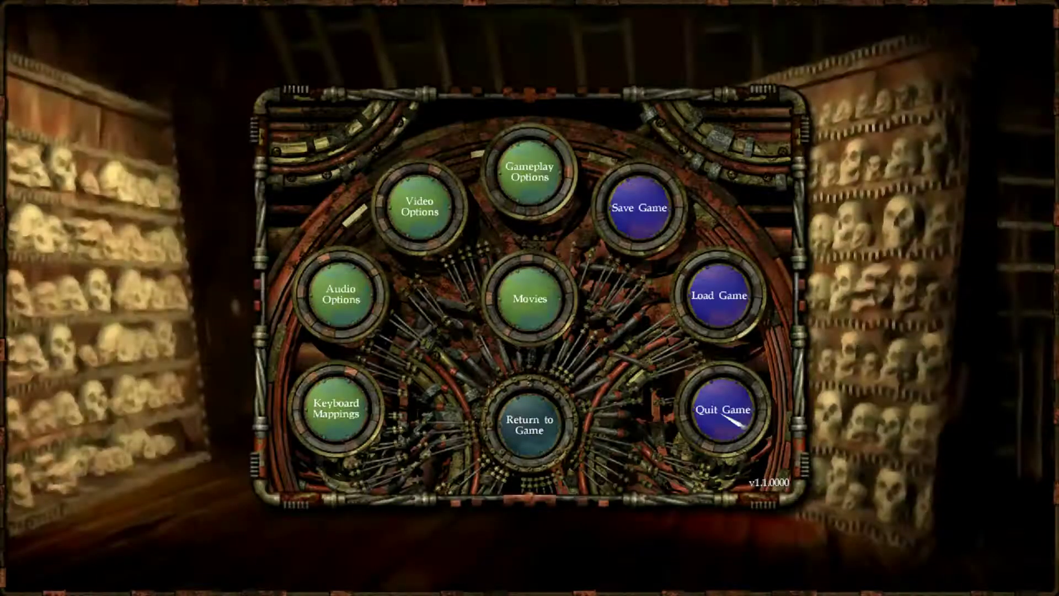
left_click(724, 415)
left_click(589, 386)
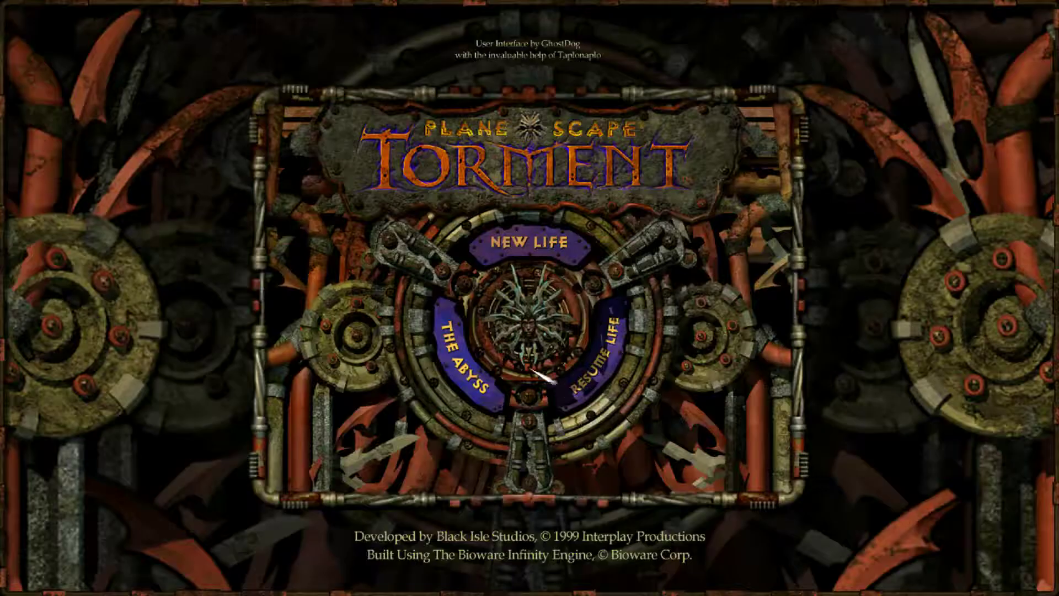
left_click(484, 388)
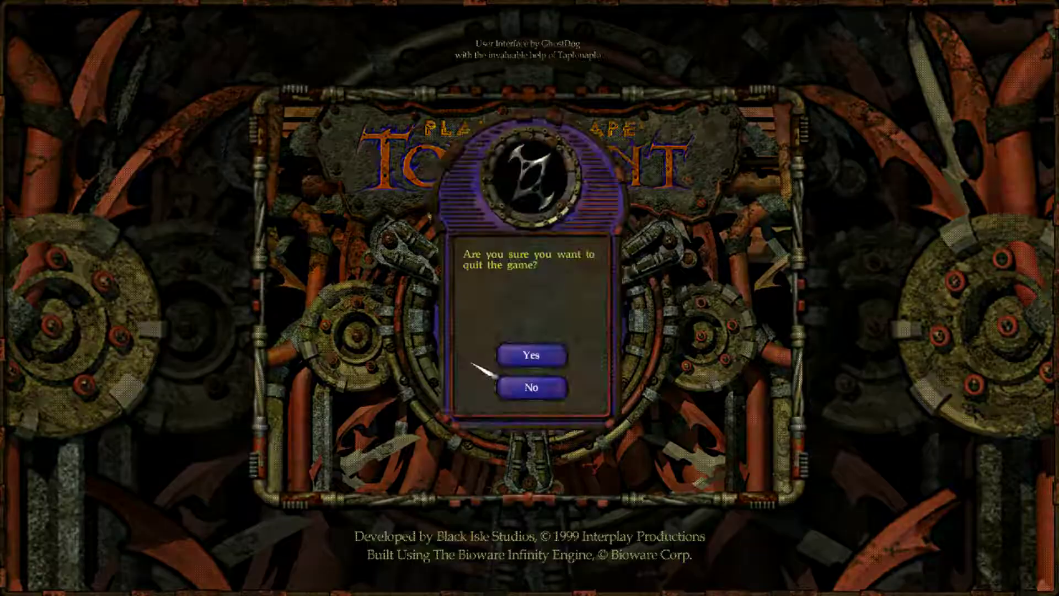
left_click(524, 356)
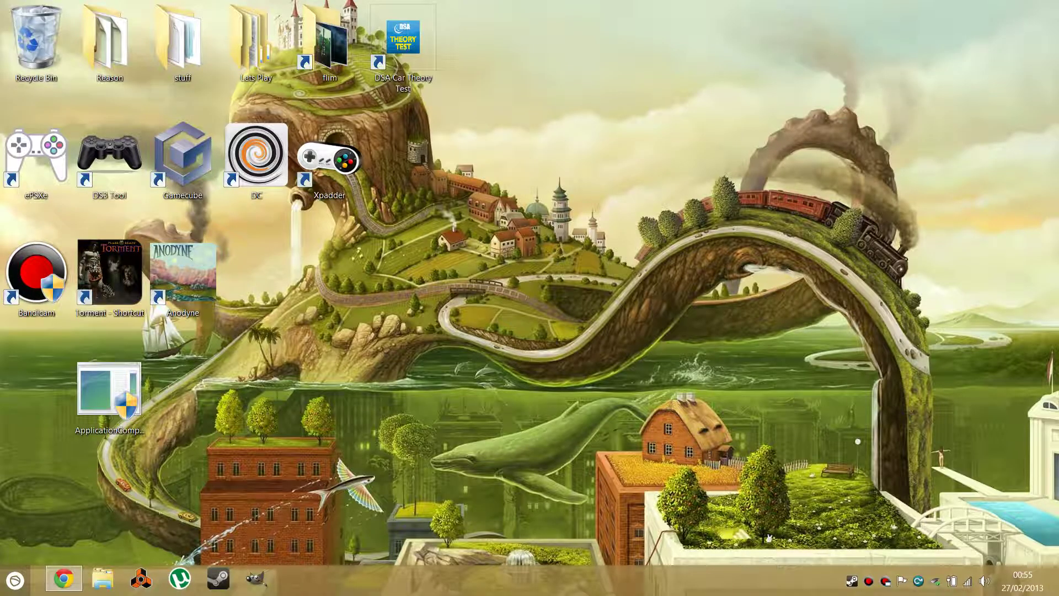
Open Programs and Features from the Windows Control Panel.
key("super+x")
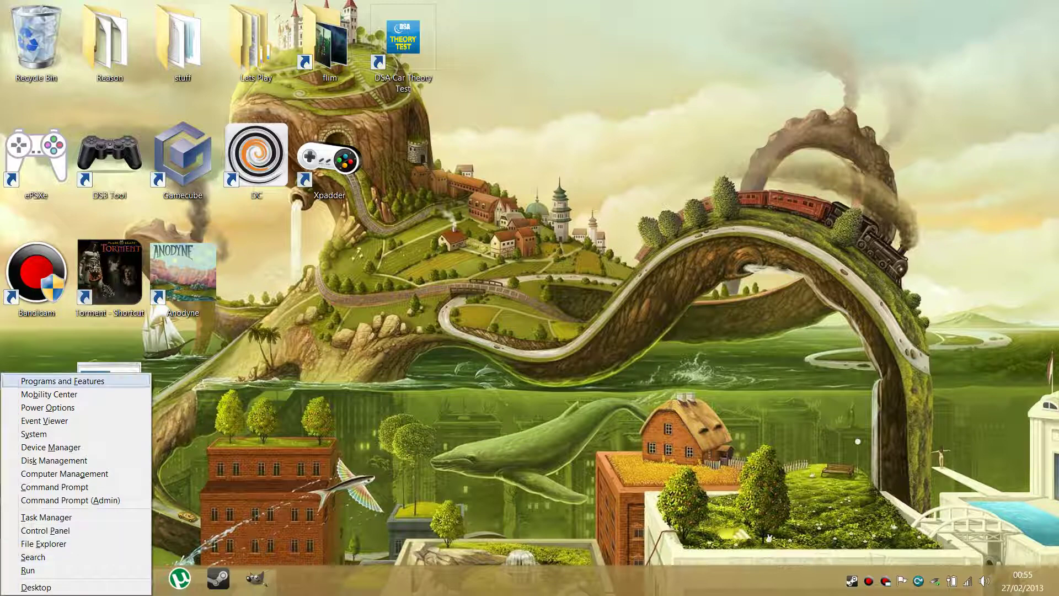
key("Down")
key("Down")
key("Down")
key("Down")
key("Down")
key("Down")
key("Down")
key("Down")
key("Down")
key("Down")
key("Down")
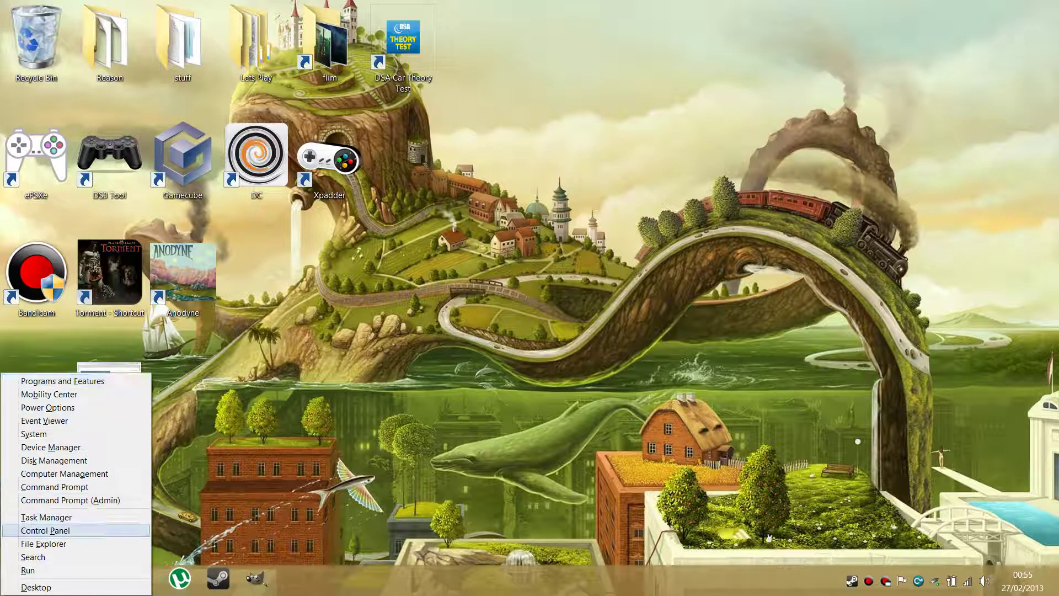
key("Return")
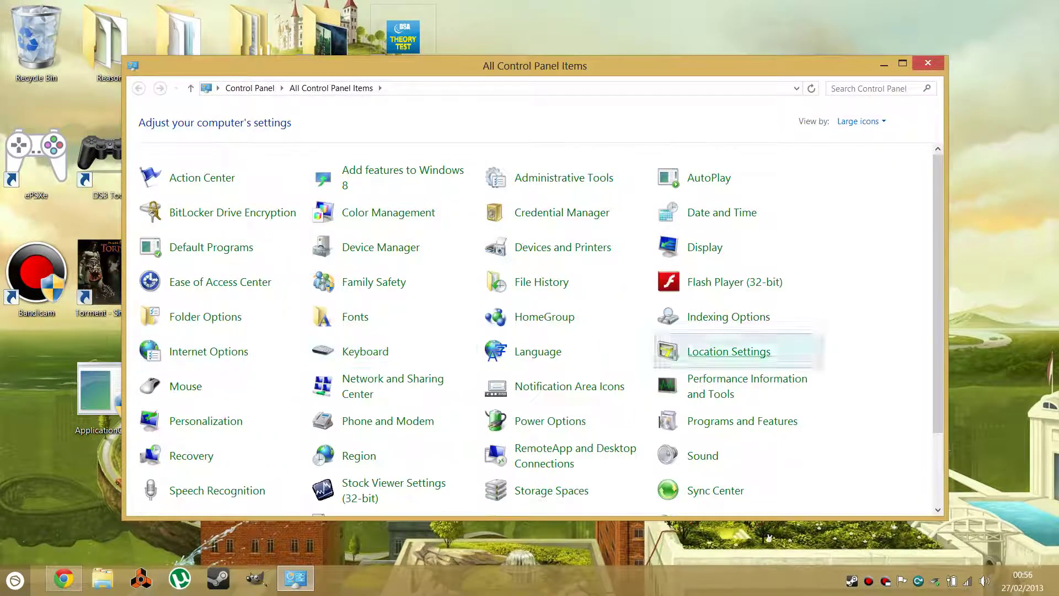
left_click_drag(937, 343, 938, 348)
scroll(541, 331, "down", 3)
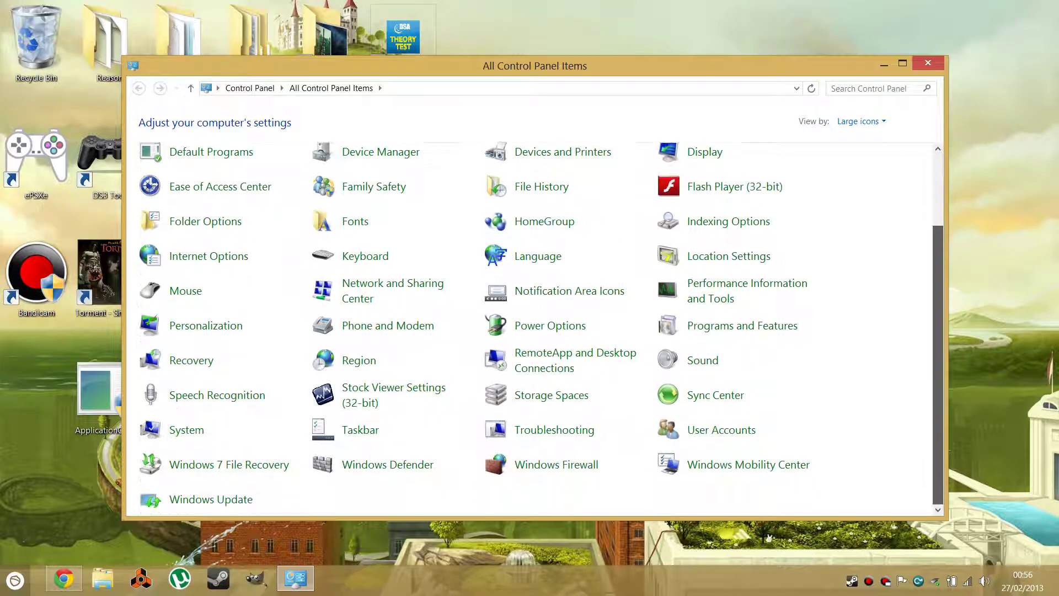
left_click(717, 327)
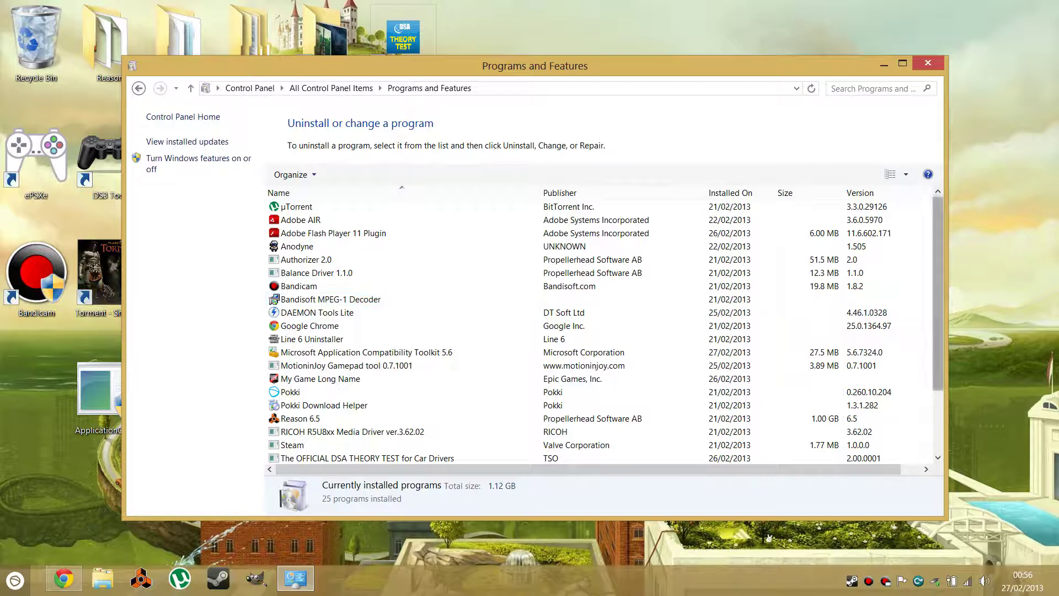
Locate the torment fix entry among the installed programs, select it without uninstalling, and close the window.
scroll(496, 375, "down", 2)
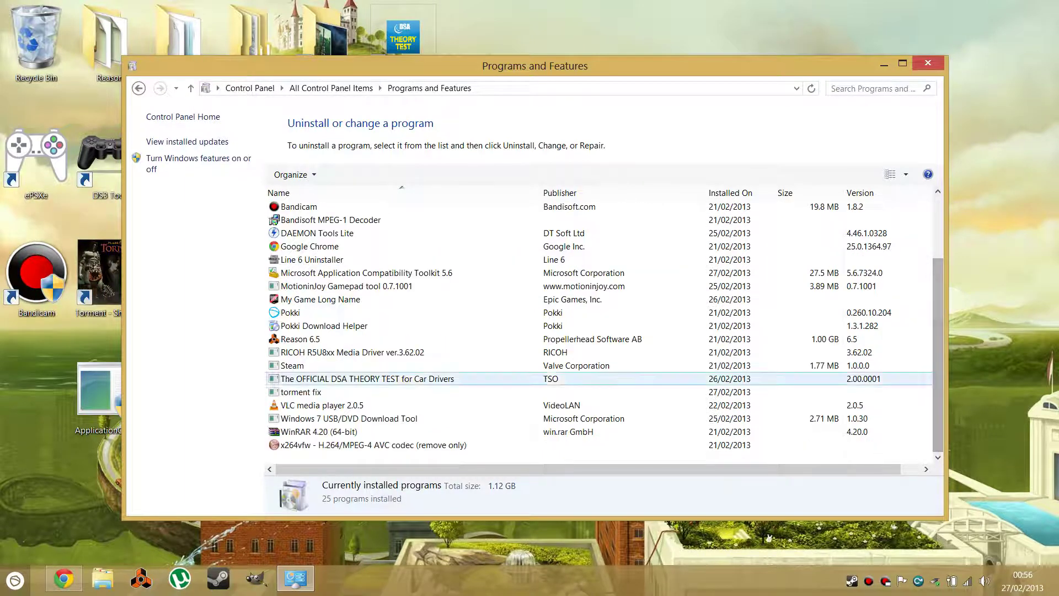
left_click(342, 391)
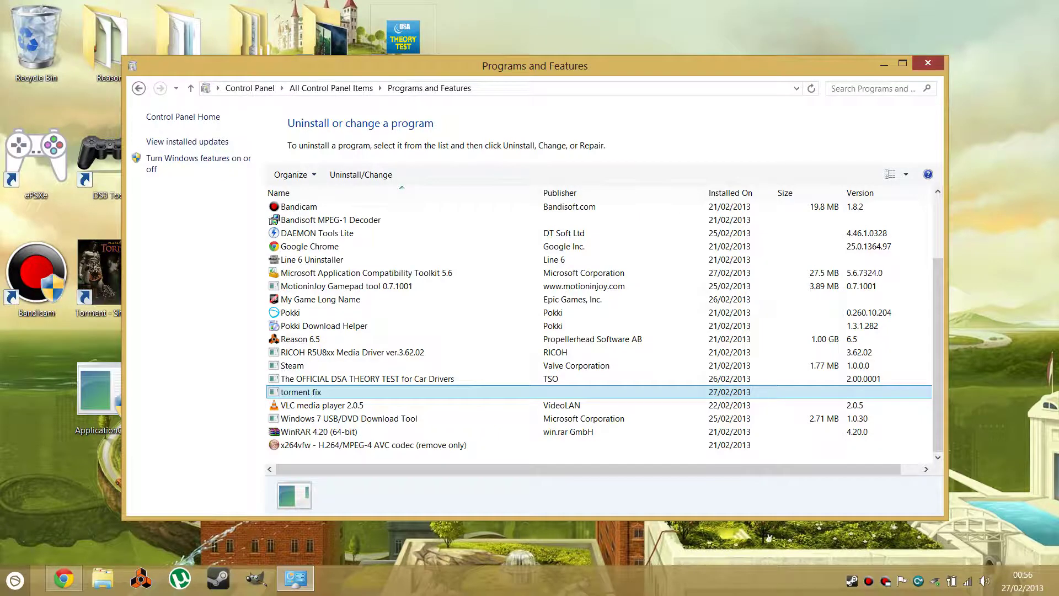
left_click(928, 63)
Delete the Application Compatibility Toolkit setup file from the desktop.
left_click(105, 394)
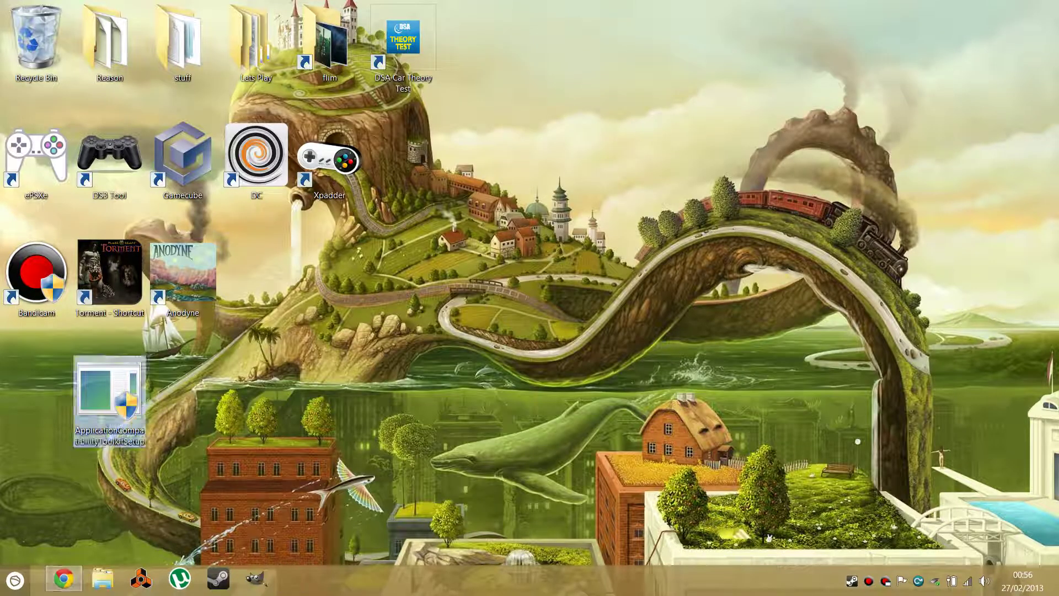
key("Delete")
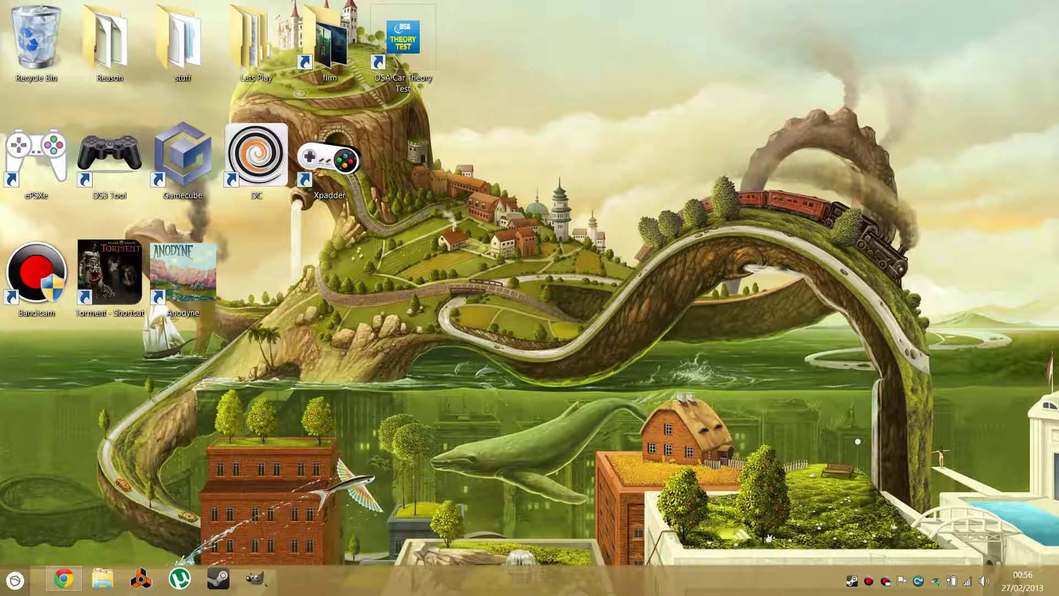
Bring up Chrome to view the Wikipedia list of games using the Infinity Engine, and minimize the browser.
left_click(63, 578)
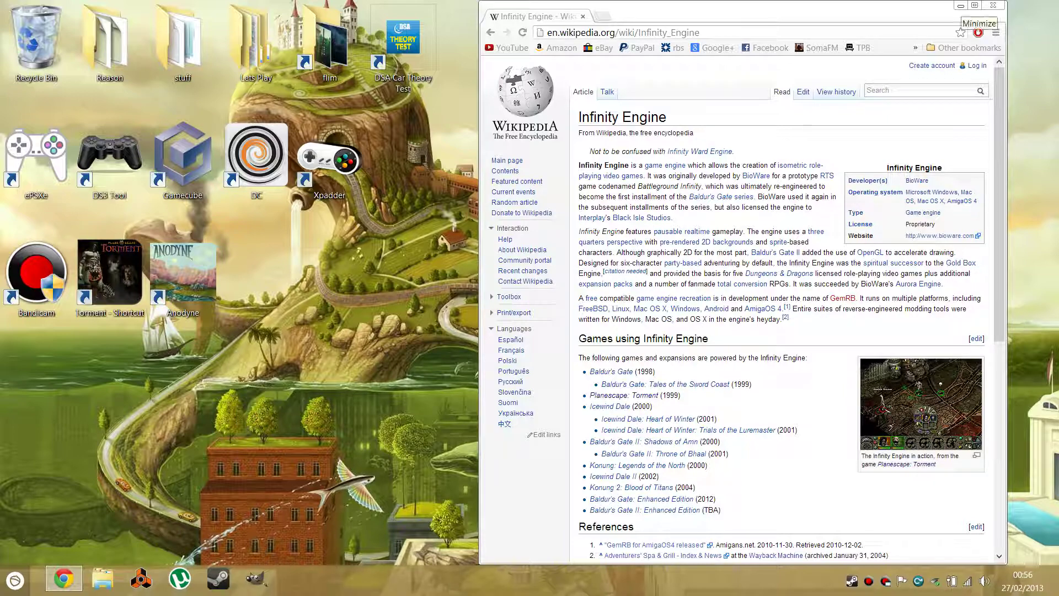
left_click(960, 5)
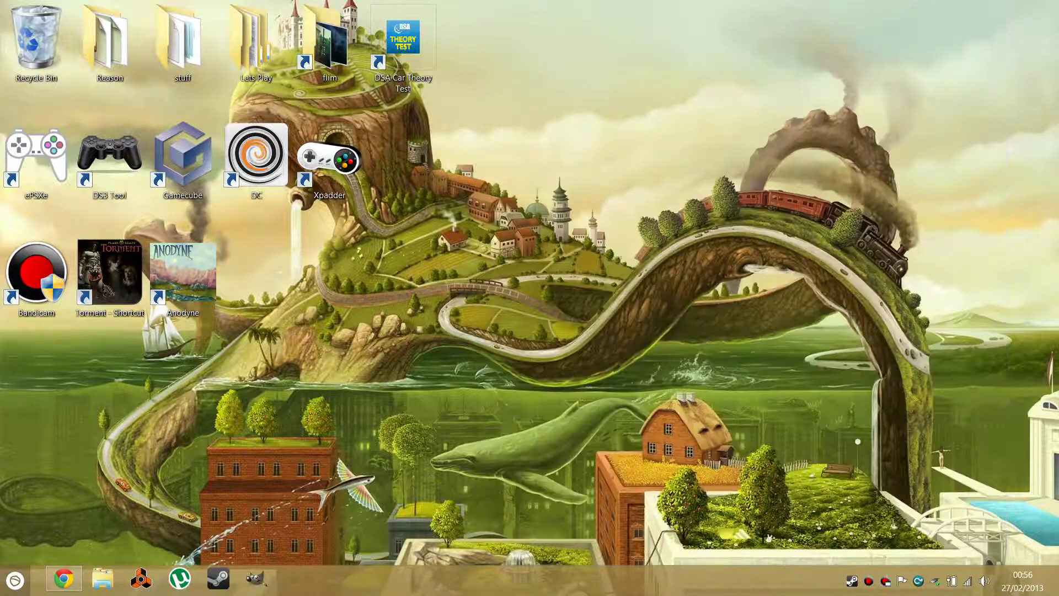